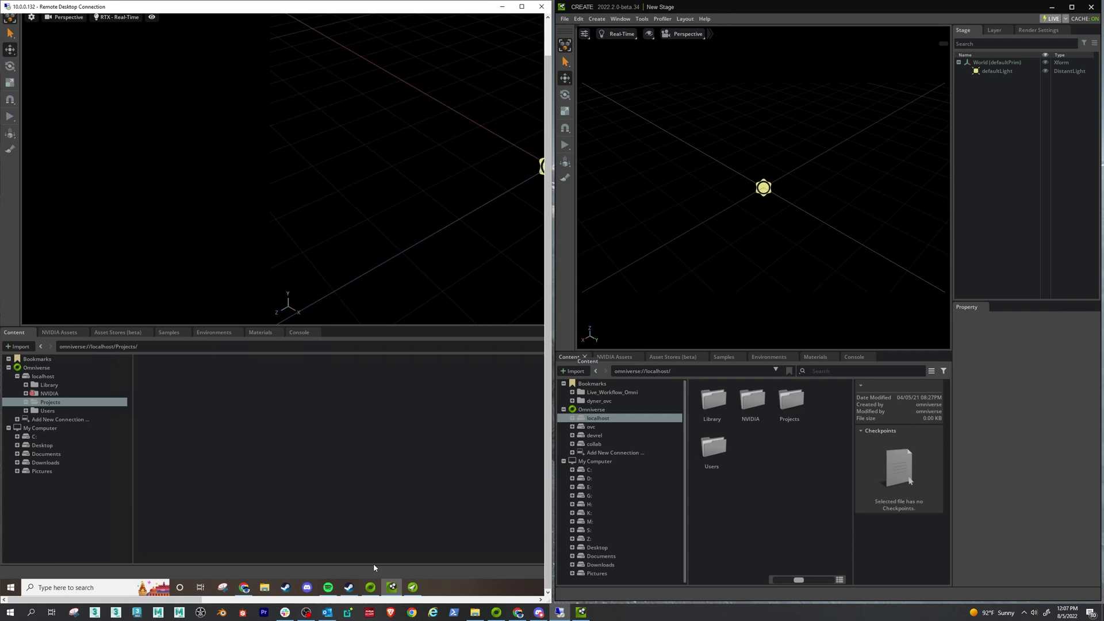
- Open the Launcher, close its Nucleus panel, and bring the System Monitor Applications page forward
{"action": "left_click", "coordinate": [370, 586]}
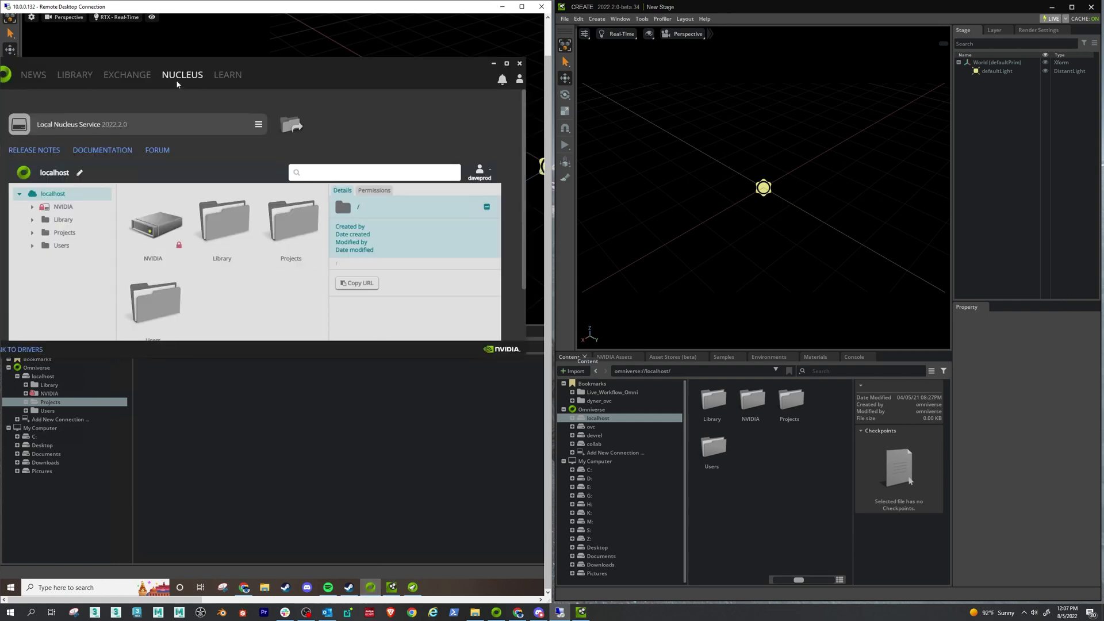
{"action": "left_click_drag", "start_coordinate": [176, 80], "coordinate": [215, 71]}
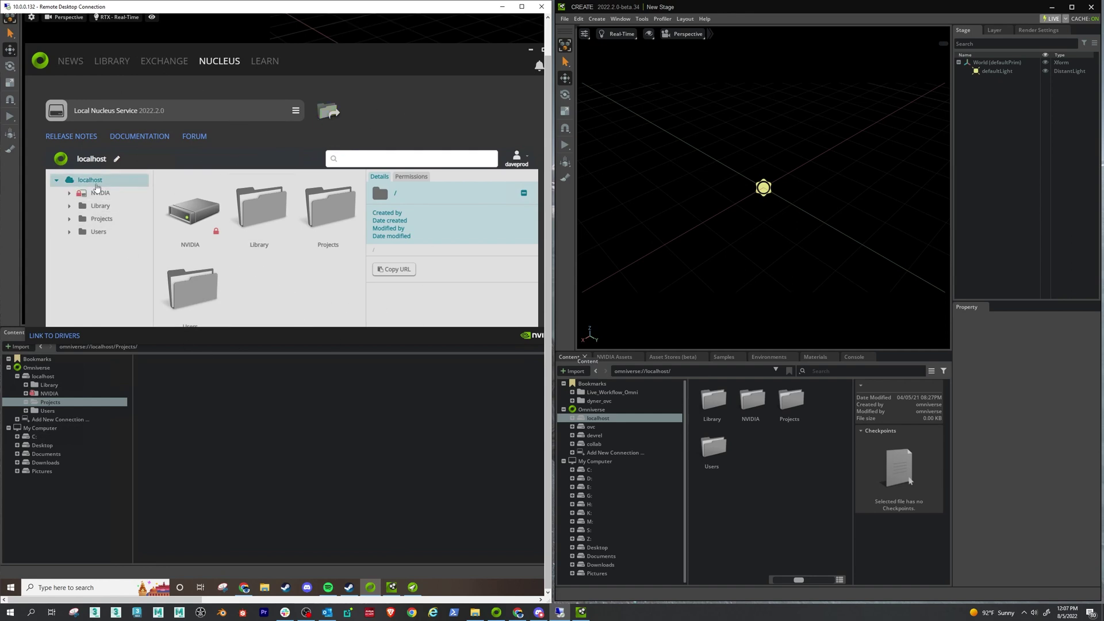
{"action": "left_click", "coordinate": [531, 50]}
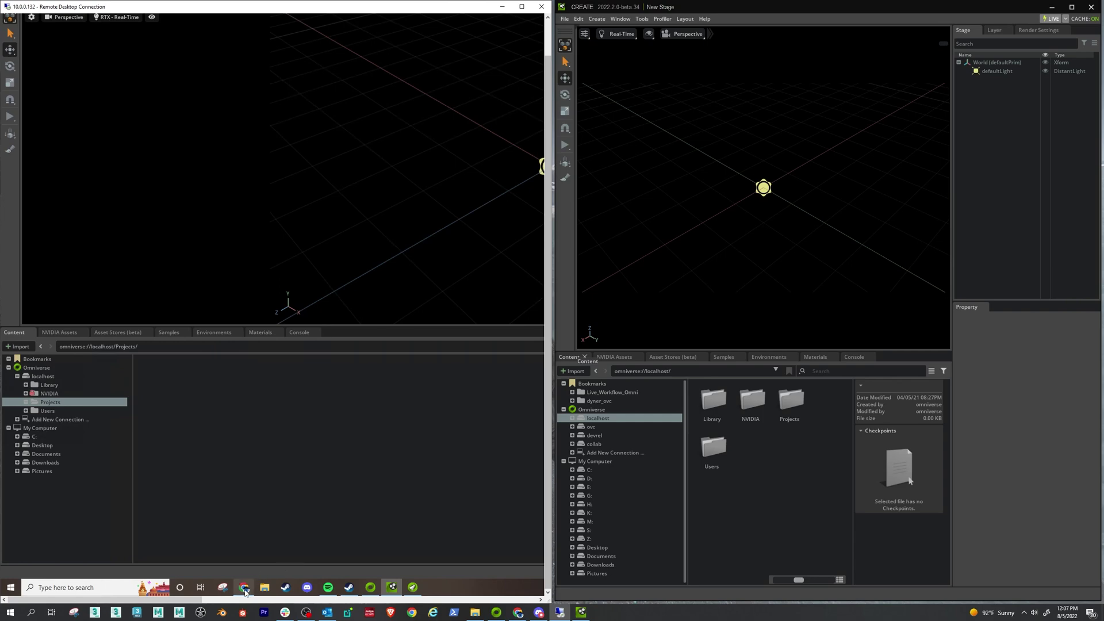
{"action": "left_click", "coordinate": [244, 592]}
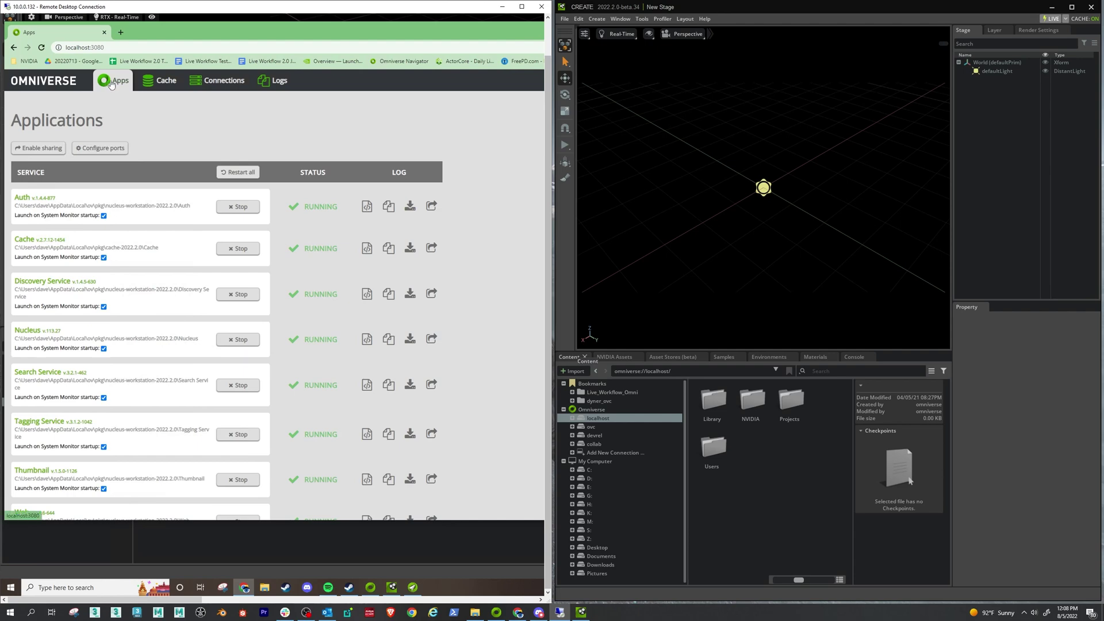
- Enable network sharing of the Nucleus services with new-account registration allowed
{"action": "left_click", "coordinate": [36, 149]}
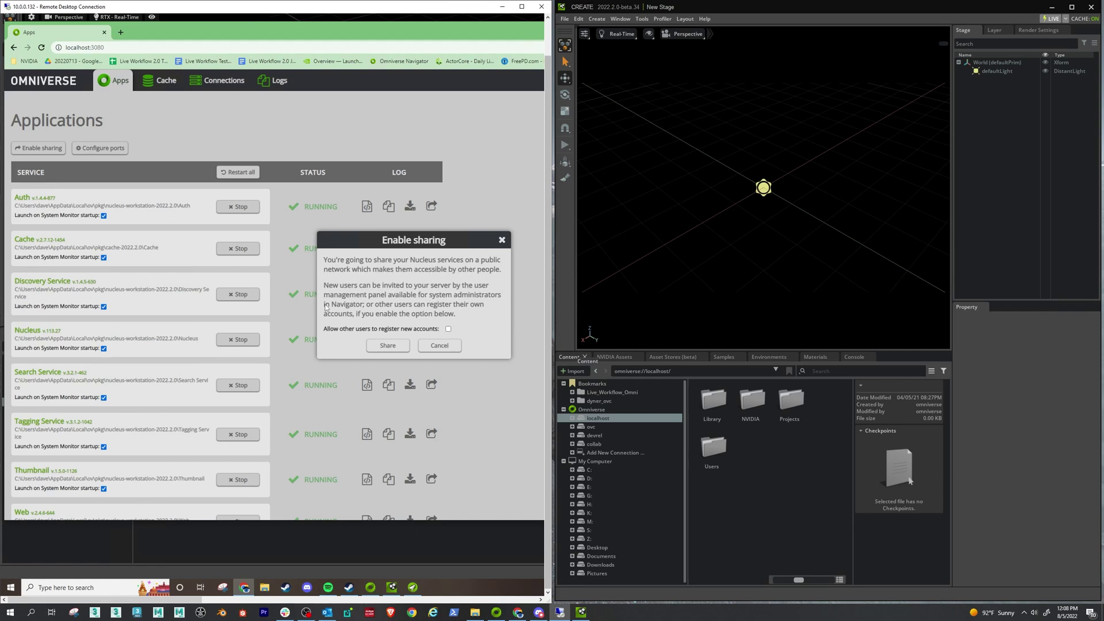
{"action": "left_click", "coordinate": [449, 329]}
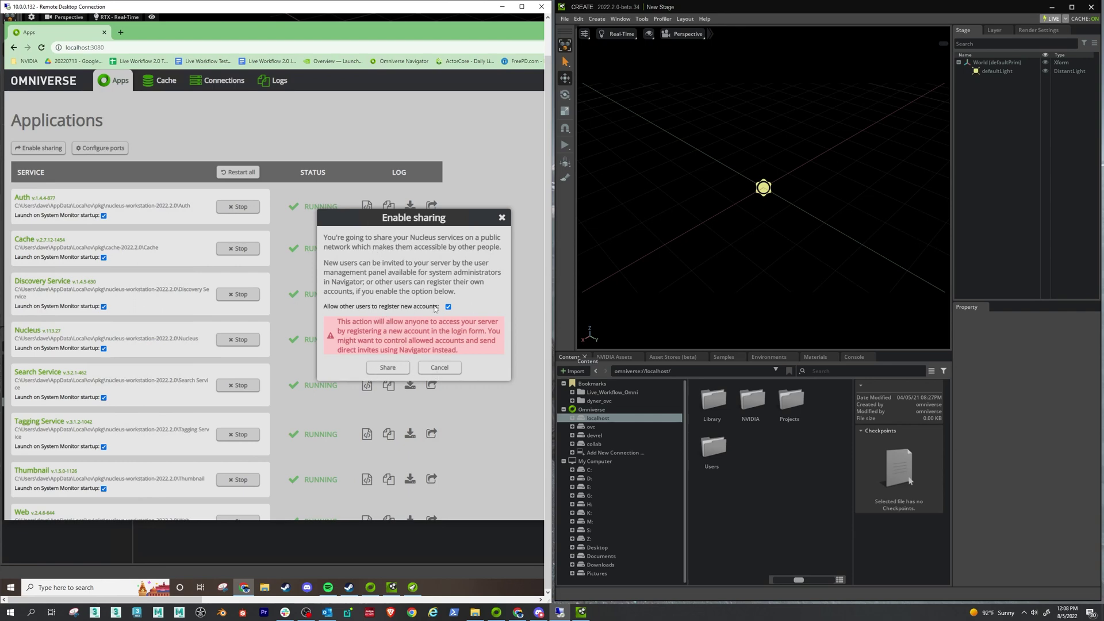
{"action": "left_click", "coordinate": [385, 368]}
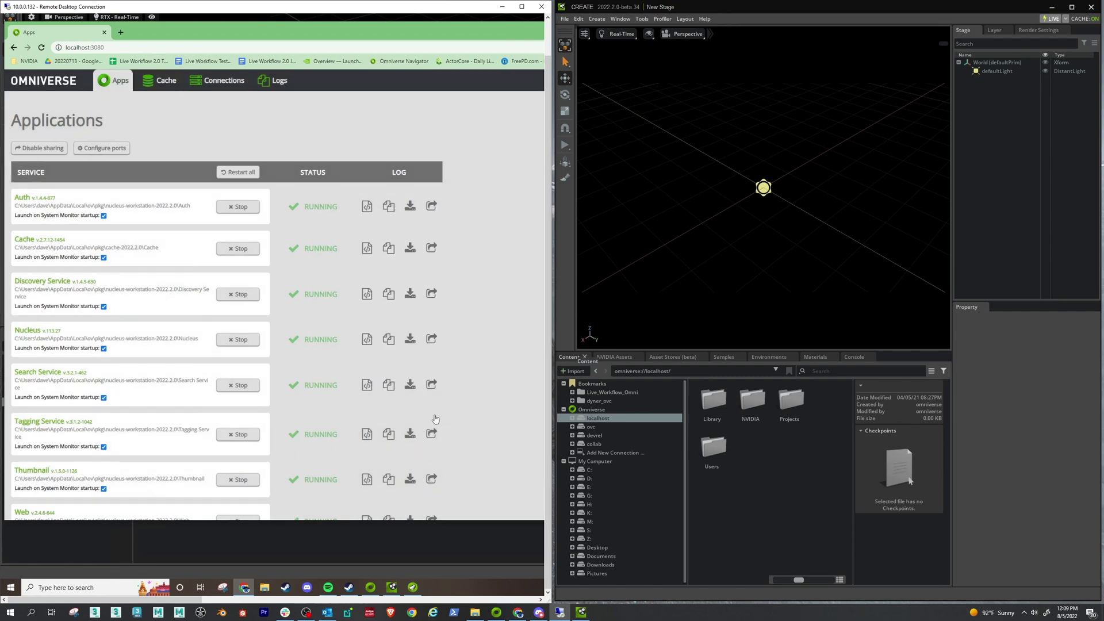
{"action": "left_click", "coordinate": [118, 151]}
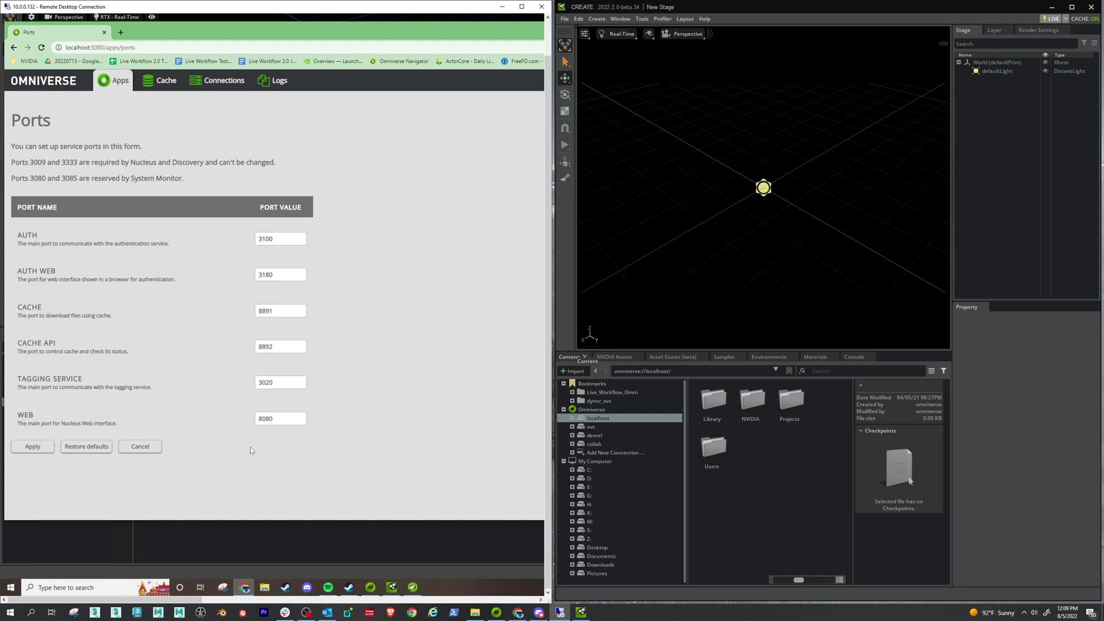
{"action": "left_click", "coordinate": [114, 84]}
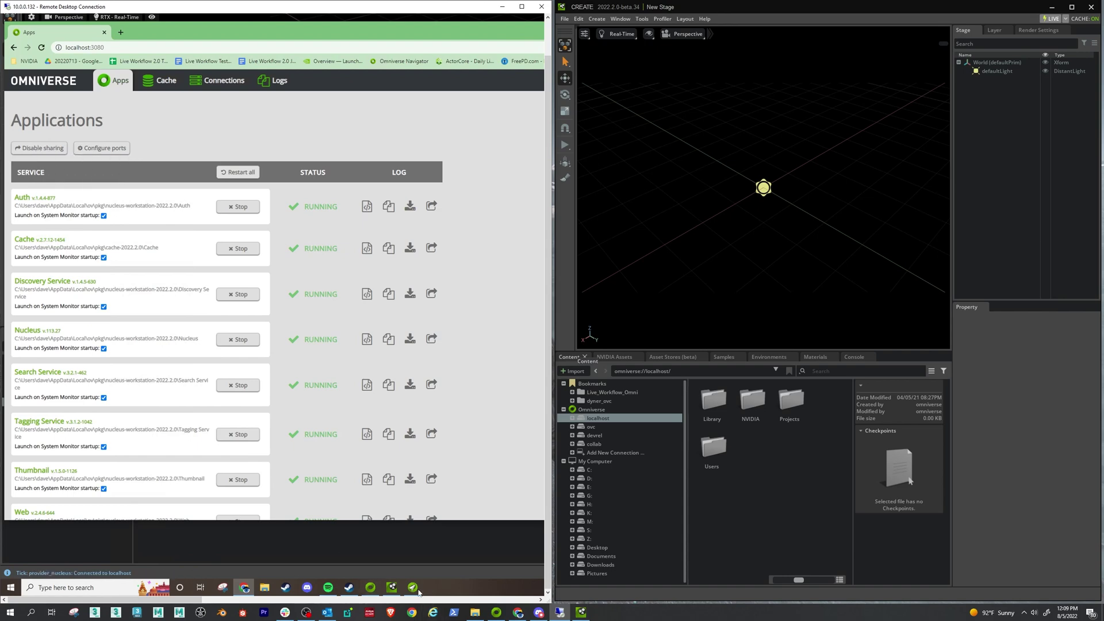
- Launch Nucleus Navigator from the Launcher's Library
{"action": "left_click", "coordinate": [393, 588]}
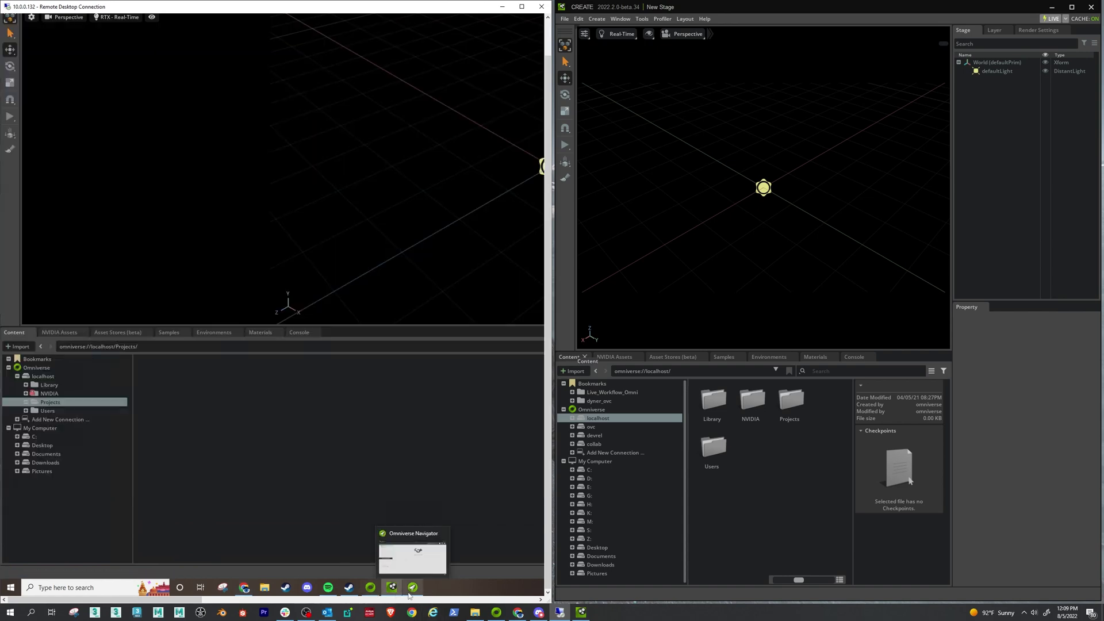
{"action": "mouse_move", "coordinate": [374, 589]}
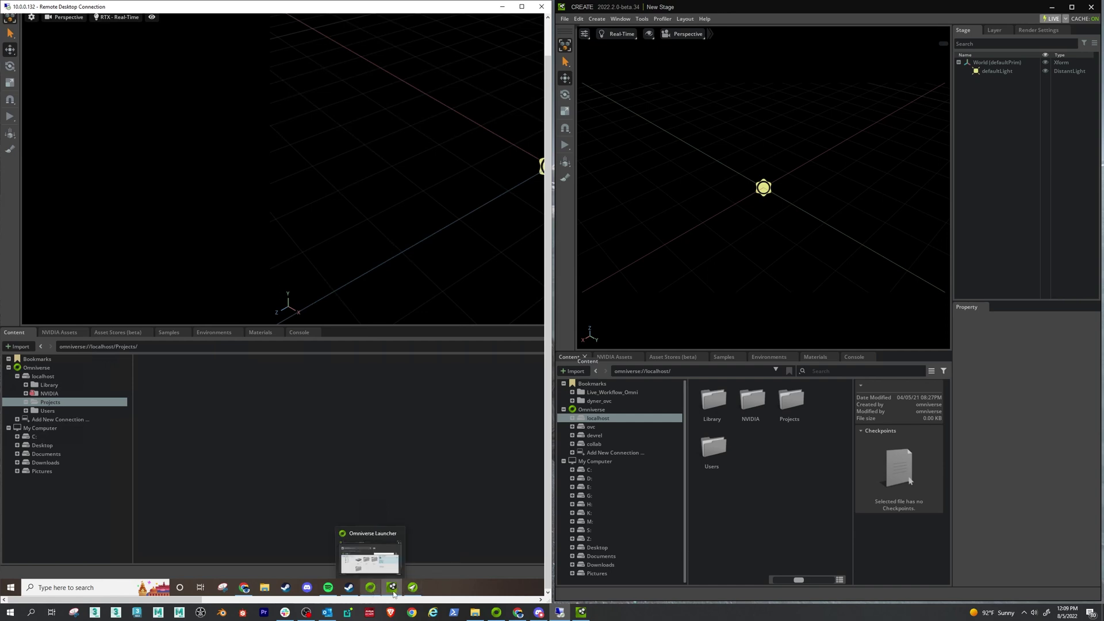
{"action": "left_click", "coordinate": [371, 587]}
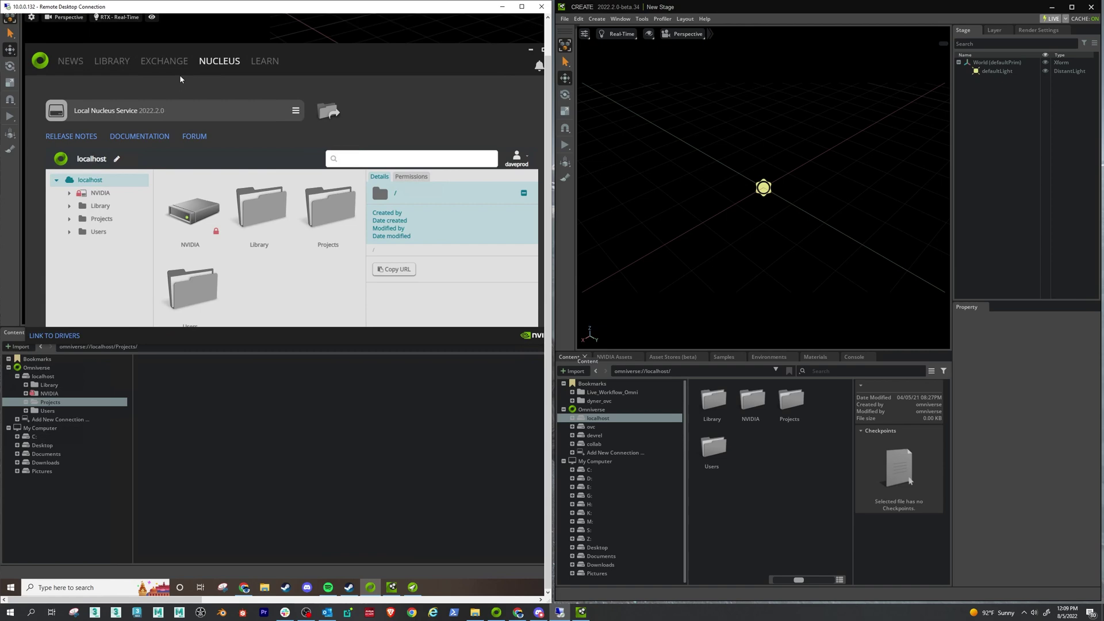
{"action": "left_click", "coordinate": [112, 61]}
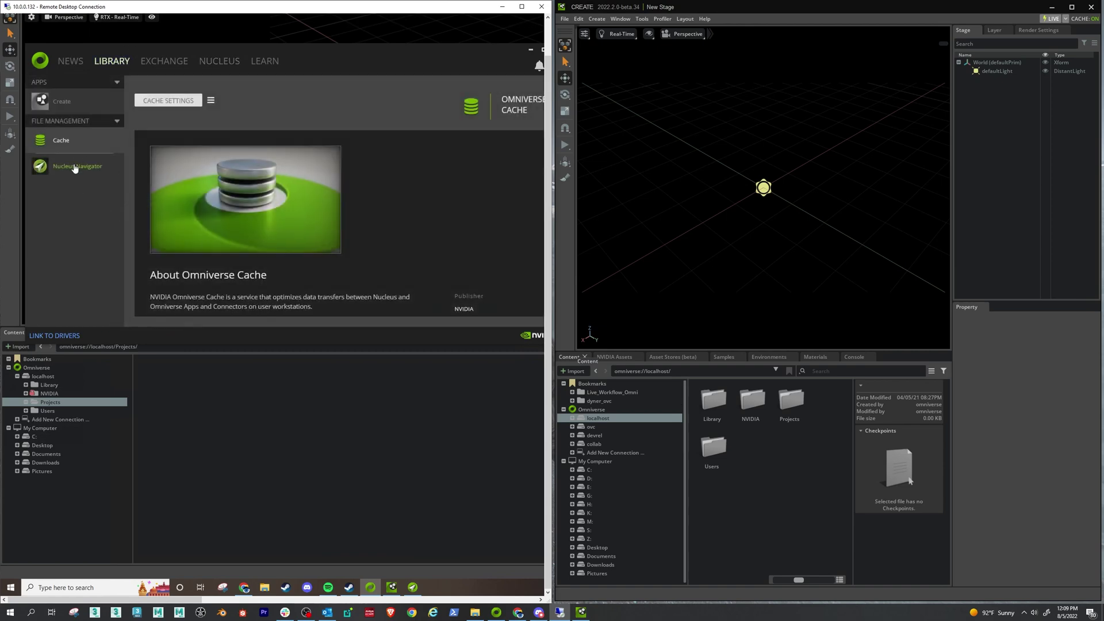
{"action": "left_click", "coordinate": [75, 168]}
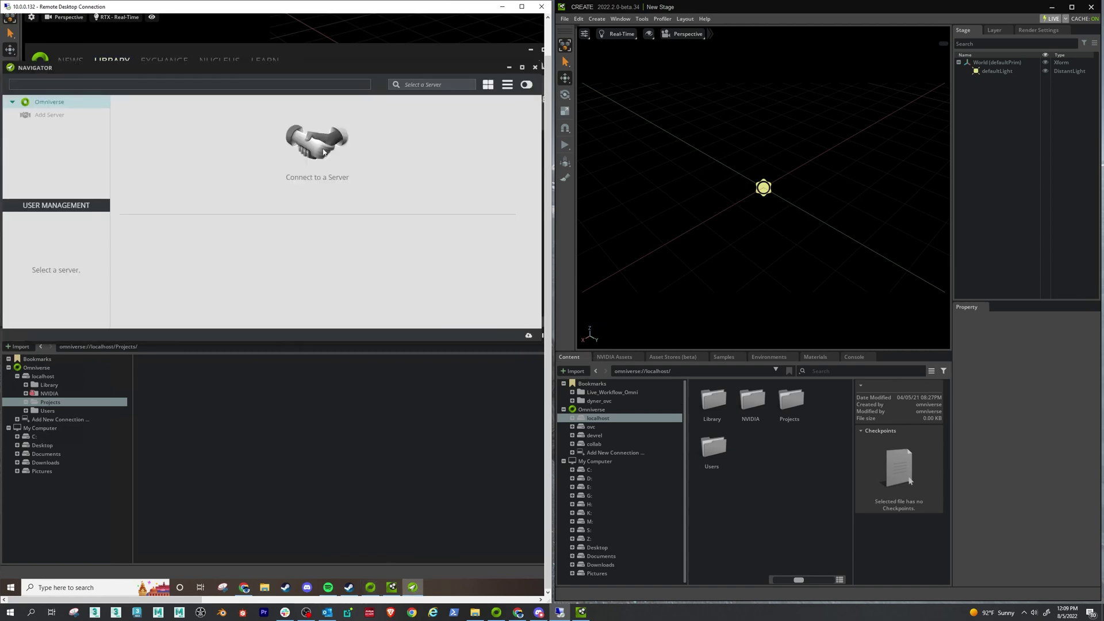
- Connect Navigator to the localhost server and log in
{"action": "left_click", "coordinate": [391, 54]}
{"action": "left_click_drag", "start_coordinate": [398, 50], "coordinate": [326, 181]}
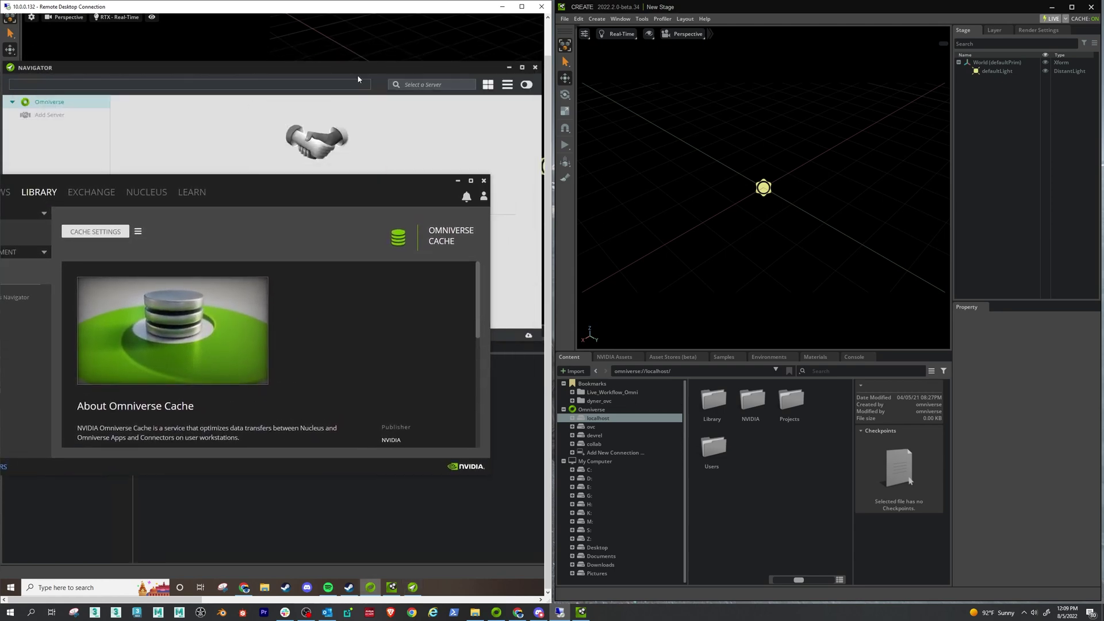
{"action": "left_click", "coordinate": [378, 66]}
{"action": "left_click_drag", "start_coordinate": [377, 66], "coordinate": [414, 68]}
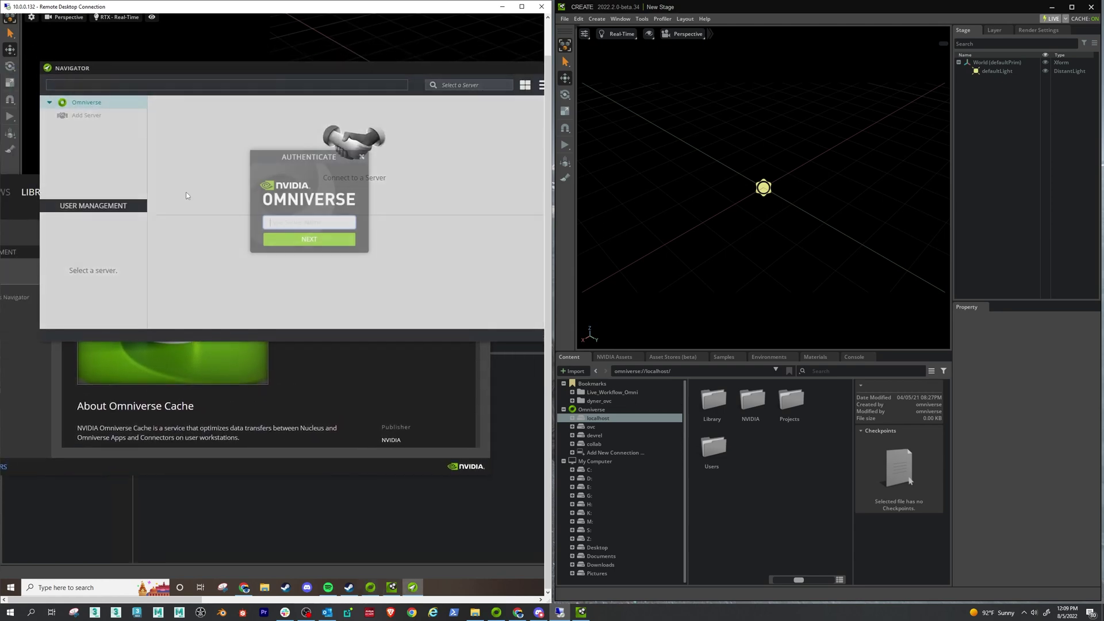
{"action": "type", "text": "localhost"}
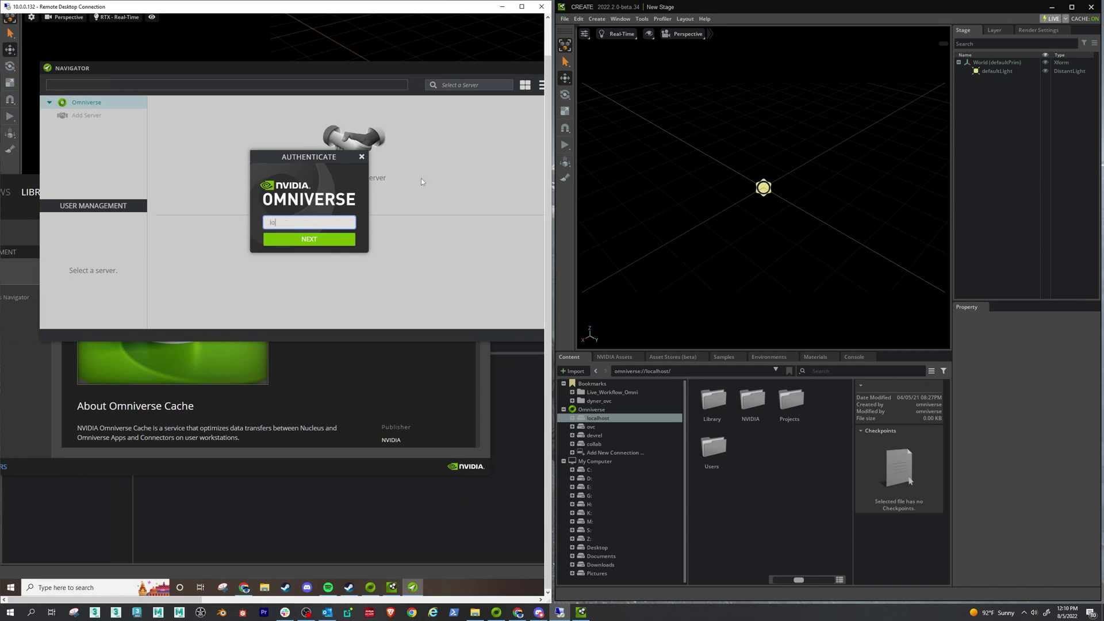
{"action": "left_click", "coordinate": [296, 238]}
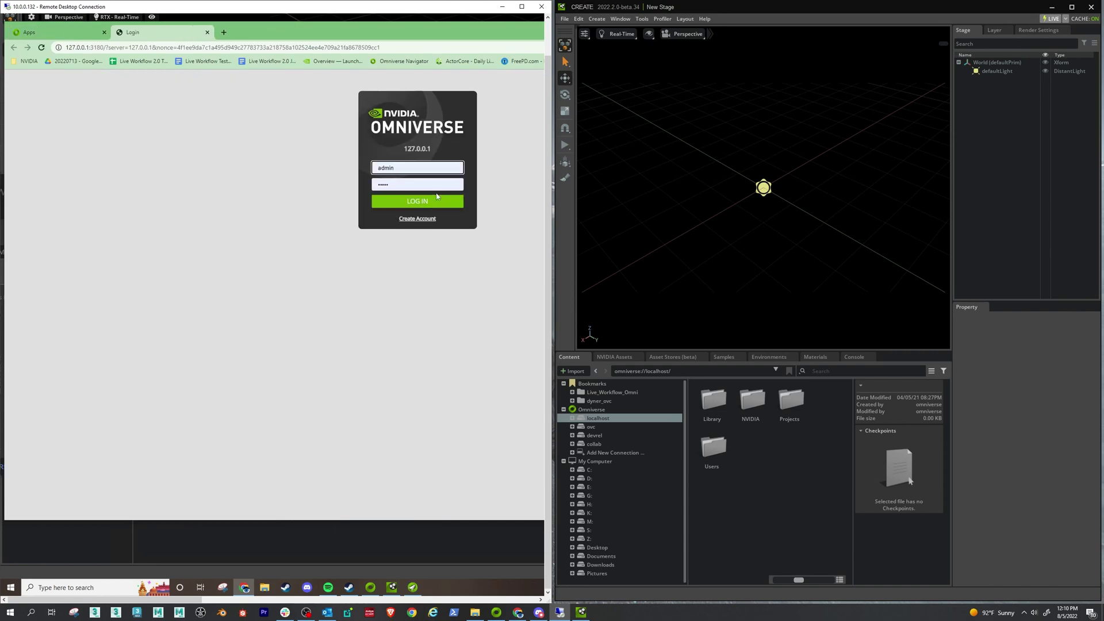
{"action": "left_click", "coordinate": [417, 204]}
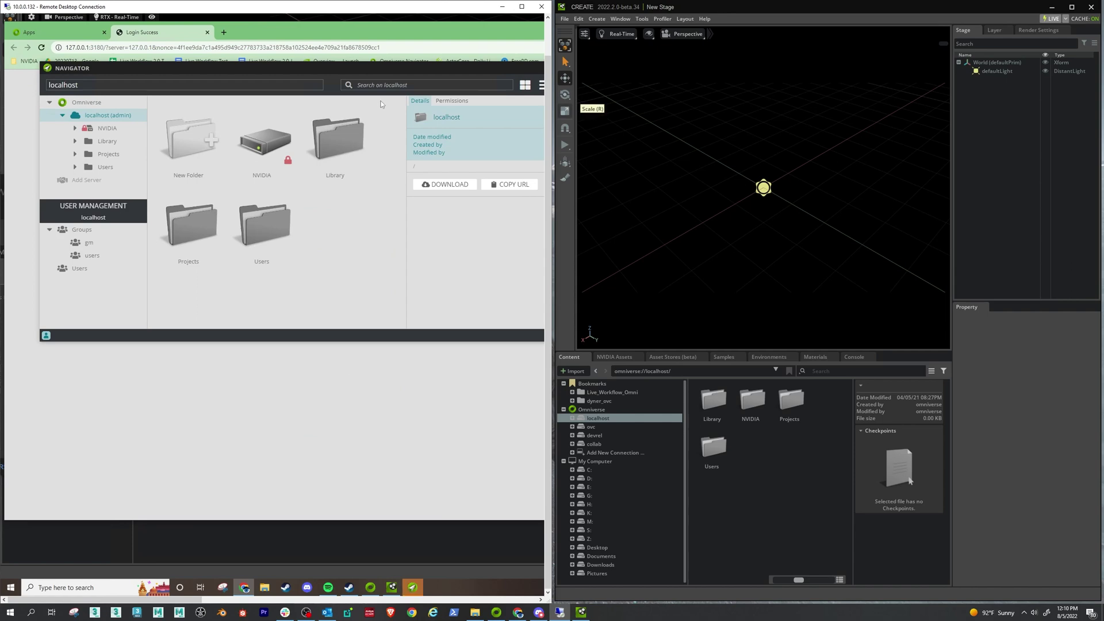
{"action": "double_click", "coordinate": [341, 70]}
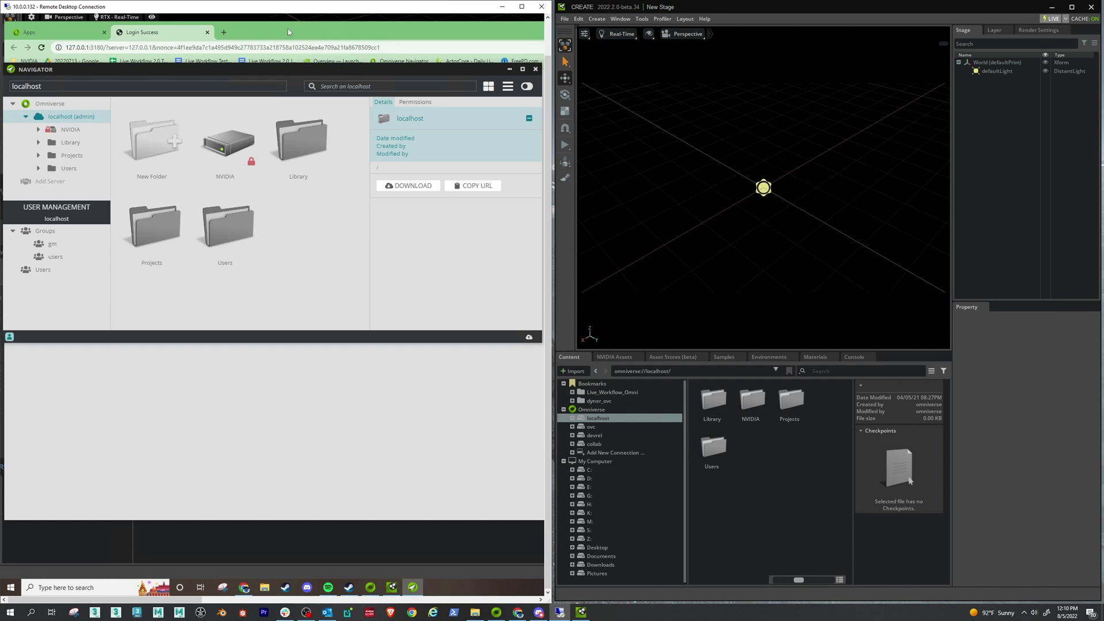
{"action": "left_click", "coordinate": [722, 8]}
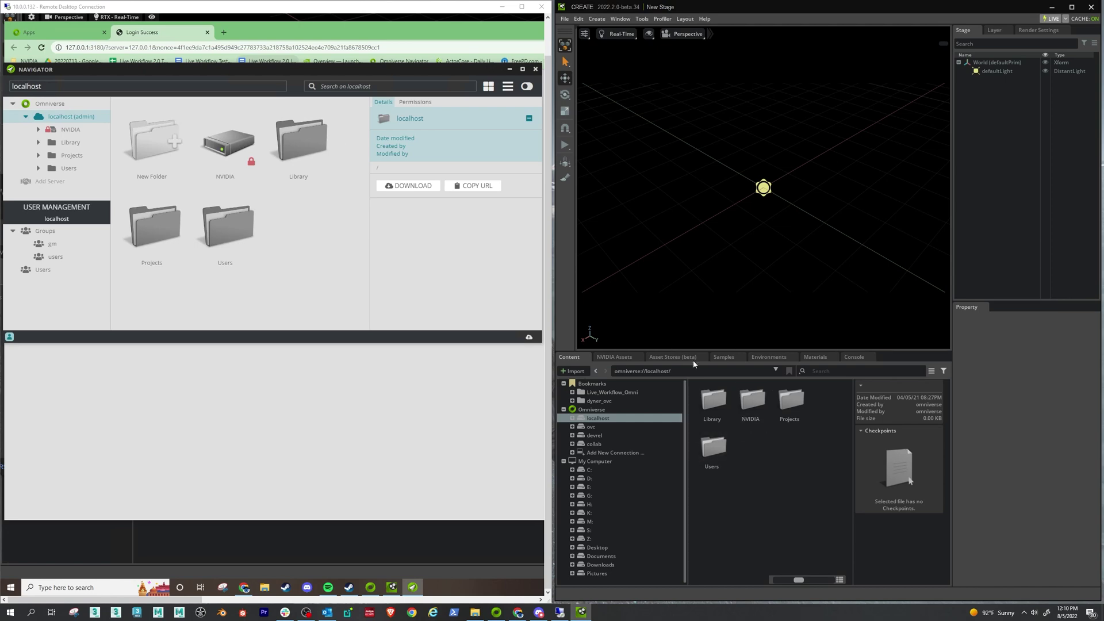
- Add a connection named Prod to 10.0.0.132 and agree to reconnect
{"action": "left_click", "coordinate": [603, 457]}
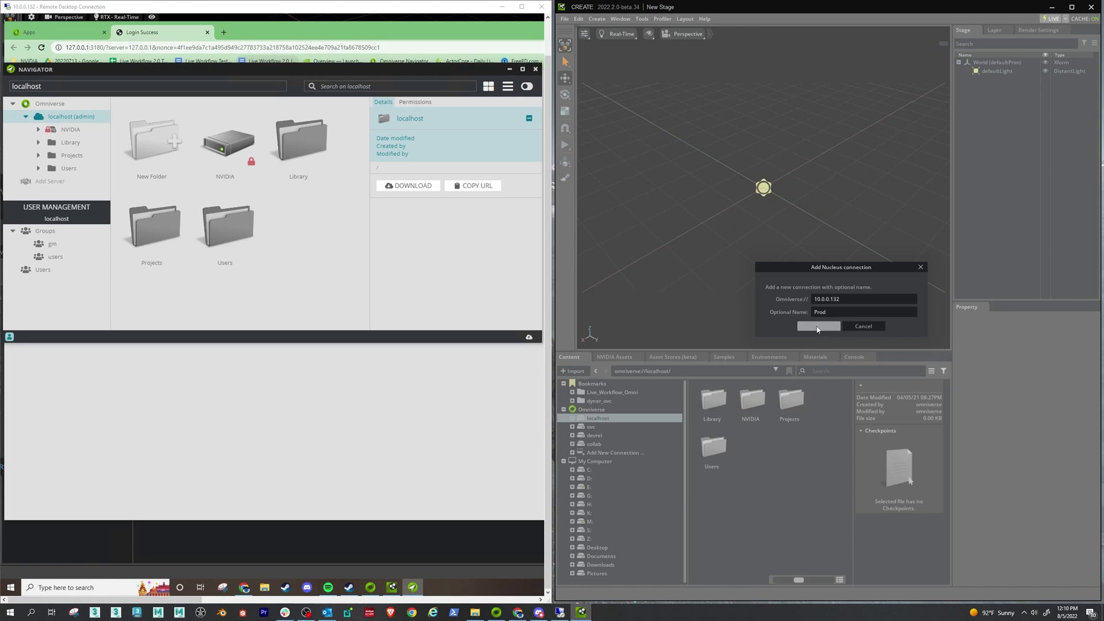
{"action": "left_click", "coordinate": [821, 325]}
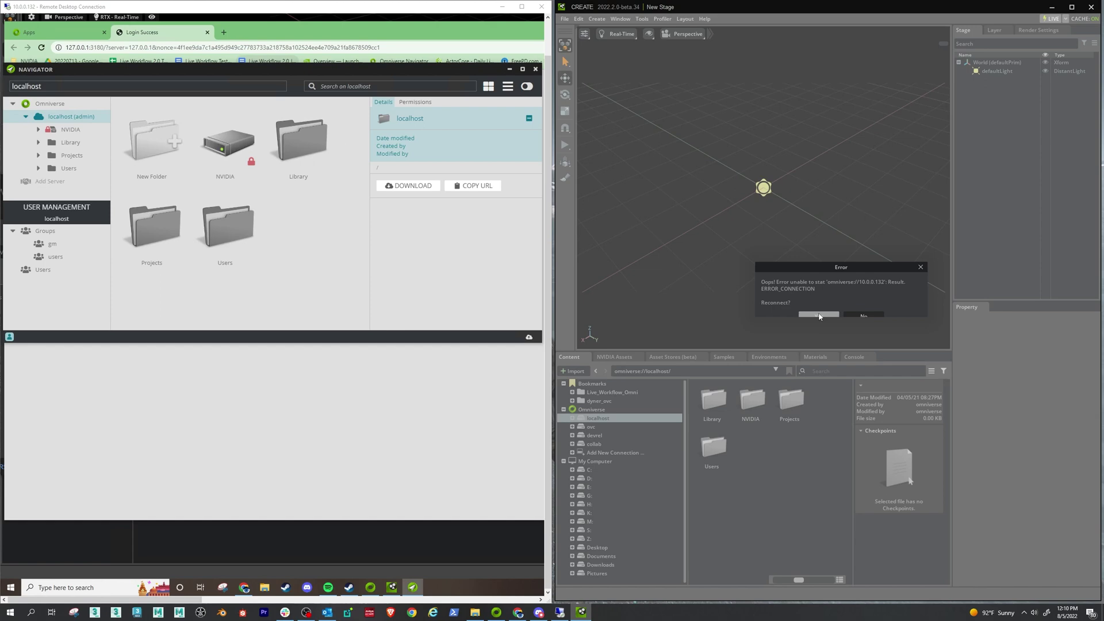
{"action": "left_click", "coordinate": [821, 318]}
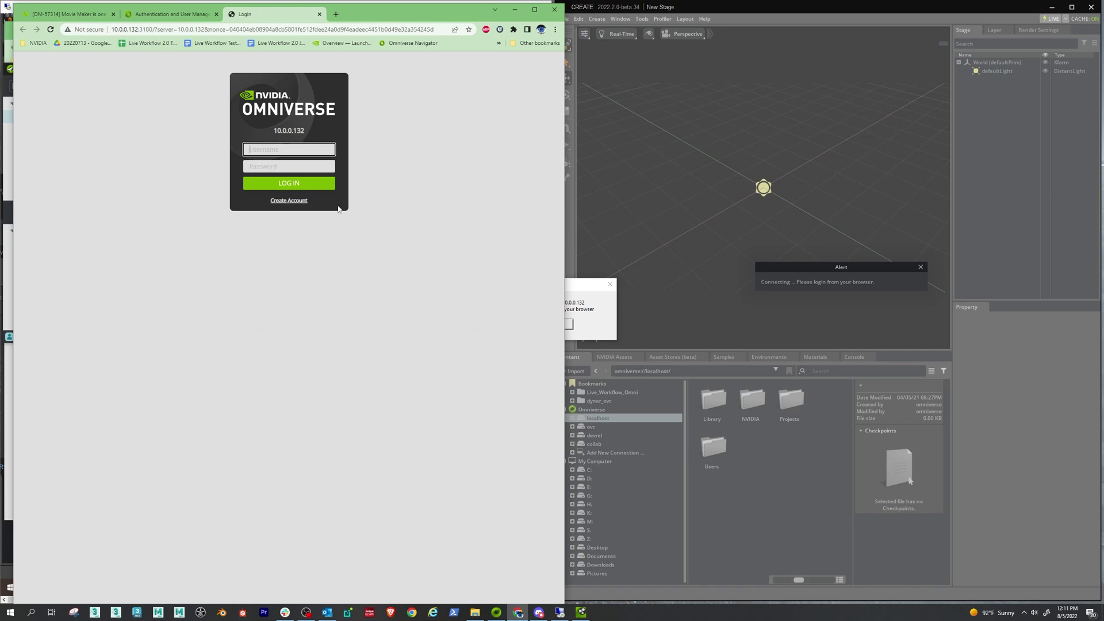
- Open the account registration form, then cancel back to the login page
{"action": "left_click", "coordinate": [275, 151]}
{"action": "left_click", "coordinate": [297, 201]}
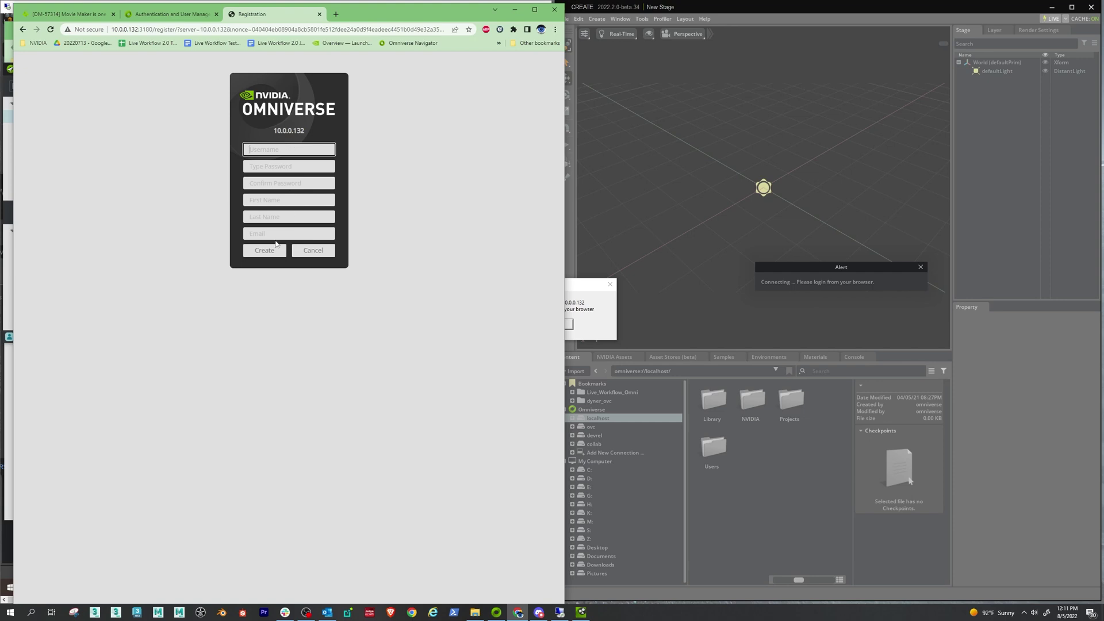
{"action": "left_click", "coordinate": [323, 251]}
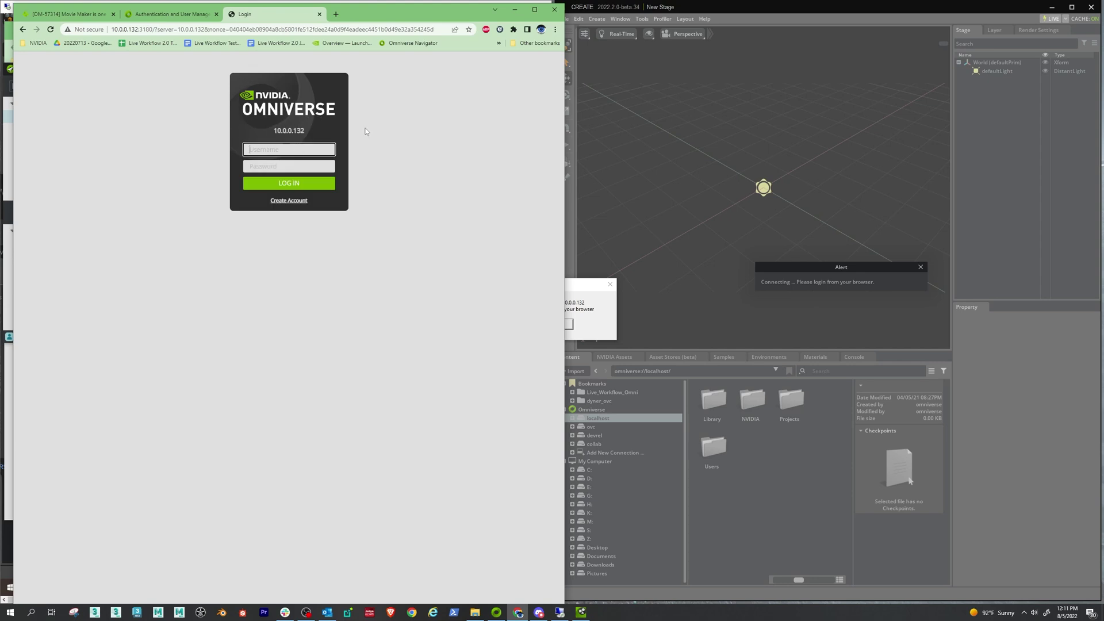
- Sign in with the user's username and password, then bring Create back forward
{"action": "type", "text": "omnivore"}
{"action": "key", "text": "Tab"}
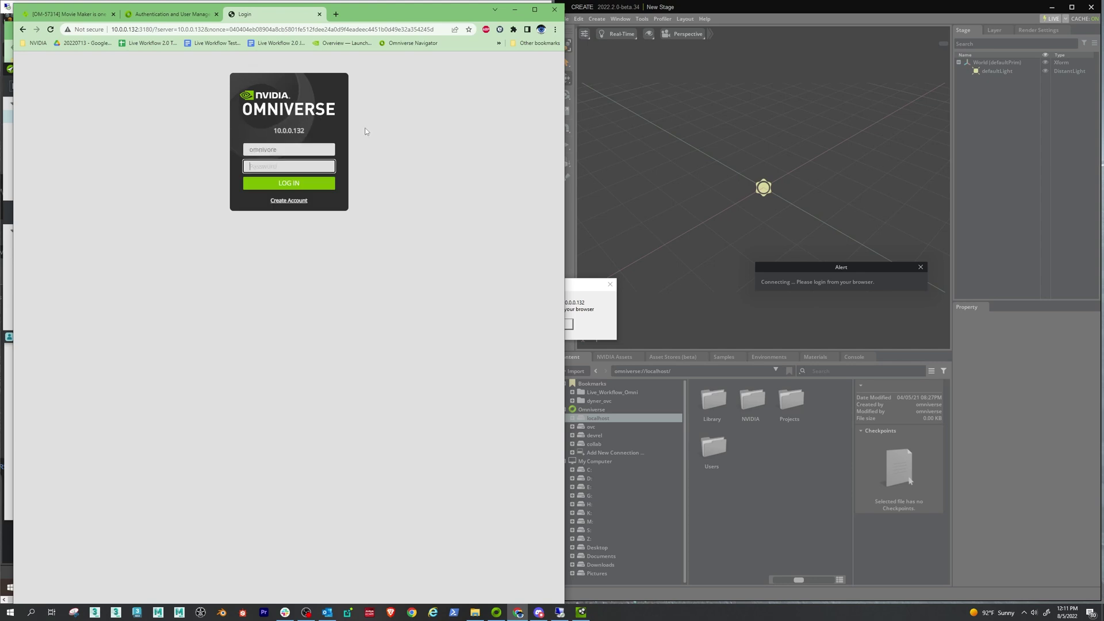
{"action": "type", "text": "omn"}
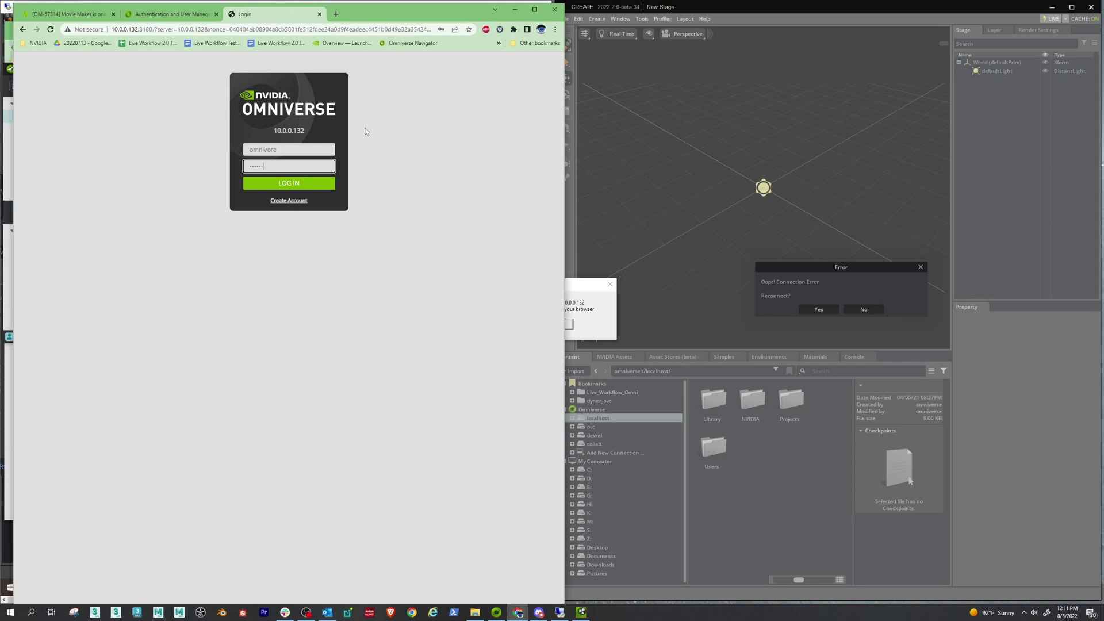
{"action": "type", "text": "iverse"}
{"action": "key", "text": "Return"}
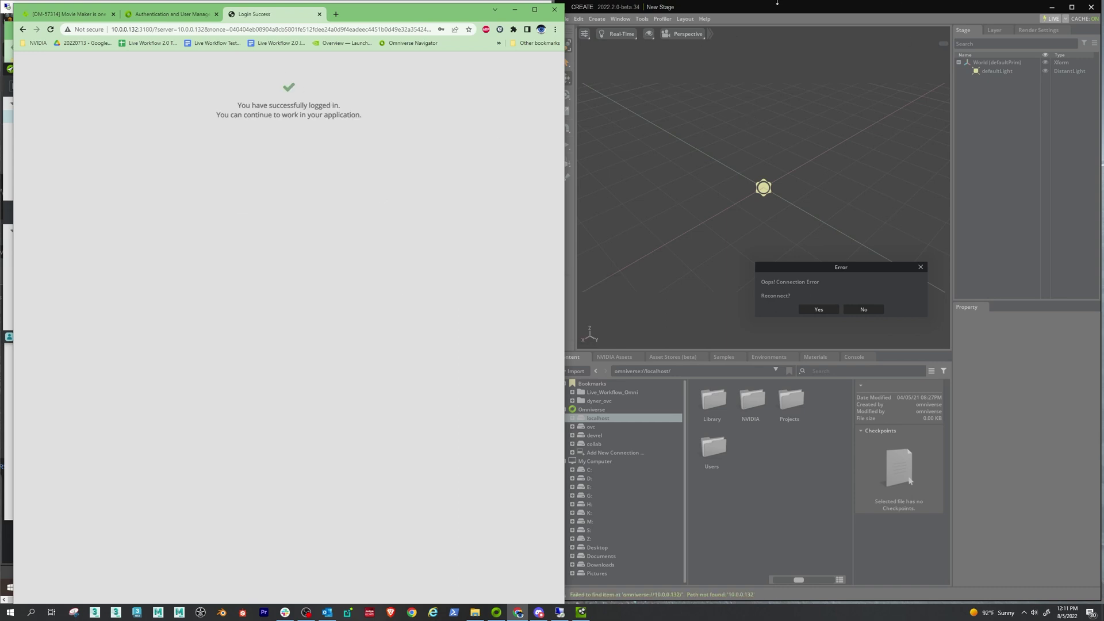
{"action": "left_click", "coordinate": [776, 3]}
{"action": "left_click_drag", "start_coordinate": [823, 269], "coordinate": [758, 266]}
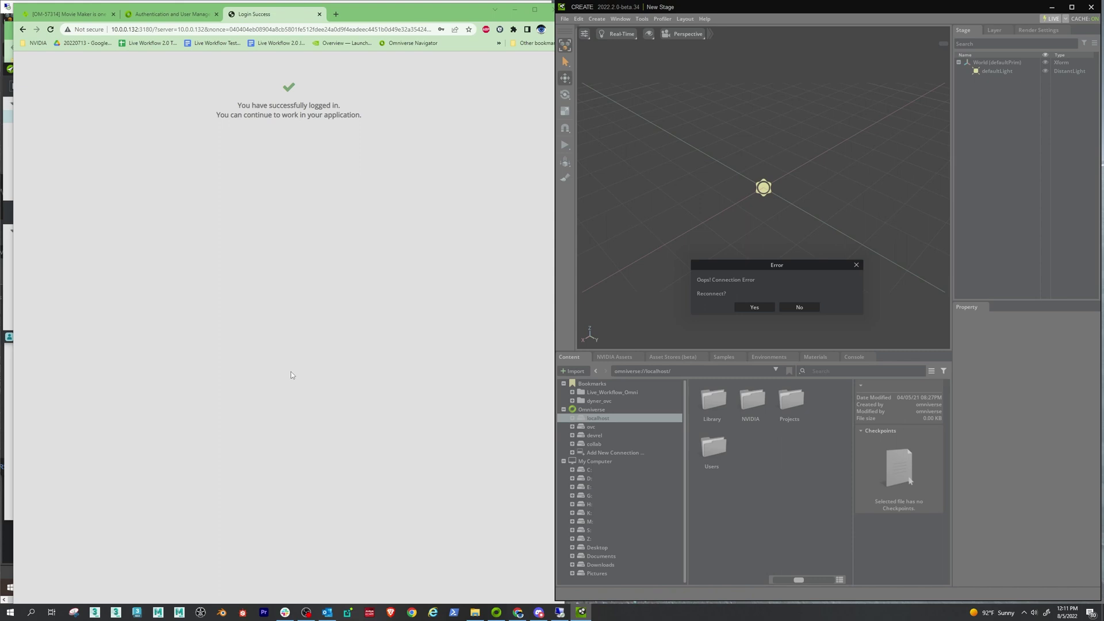
- Reconnect to Prod and open its Projects folder in the Content browser
{"action": "left_click_drag", "start_coordinate": [766, 267], "coordinate": [821, 256]}
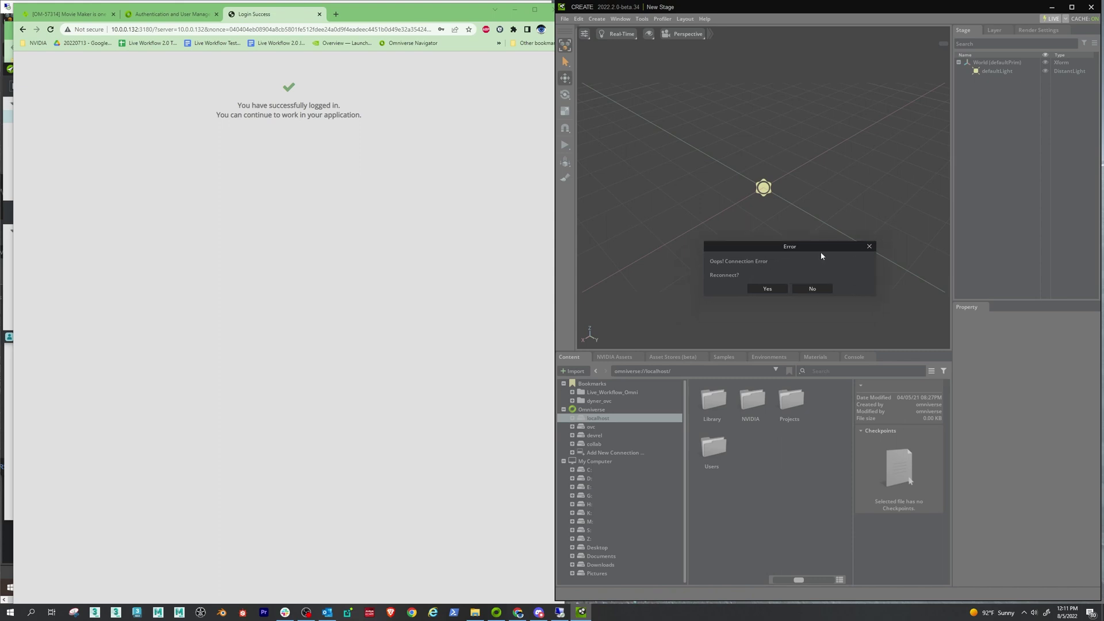
{"action": "left_click", "coordinate": [766, 288]}
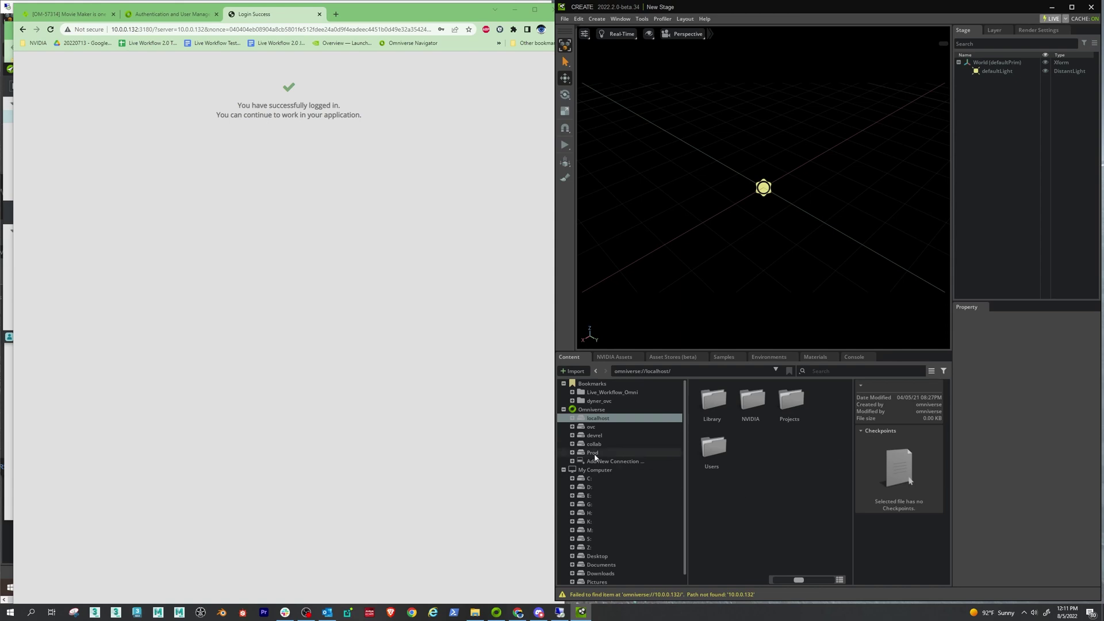
{"action": "left_click", "coordinate": [592, 452]}
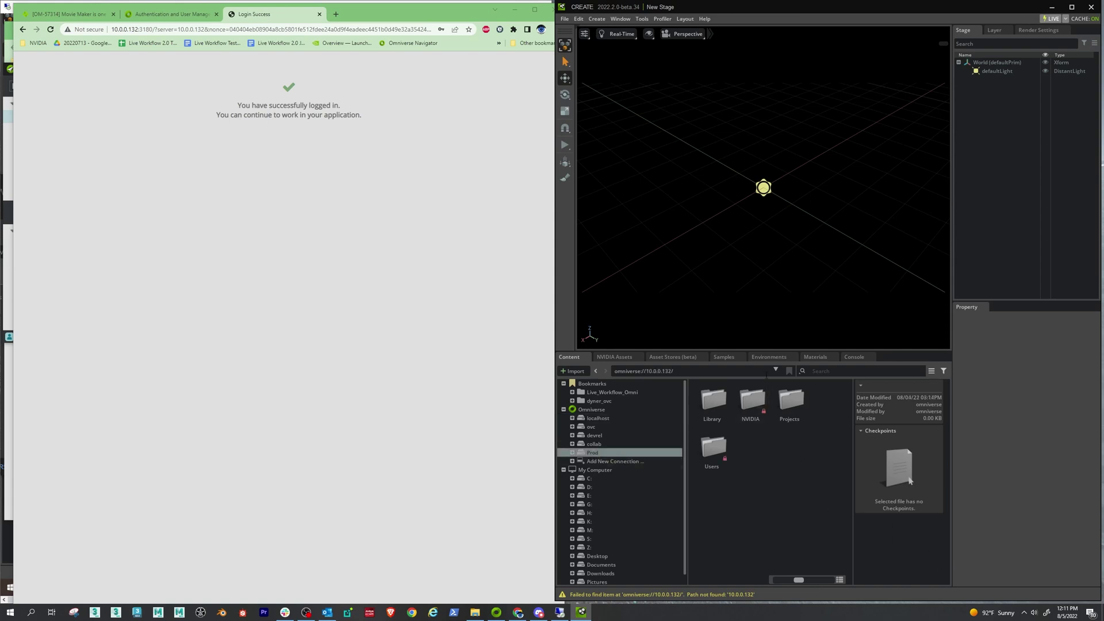
{"action": "double_click", "coordinate": [791, 401]}
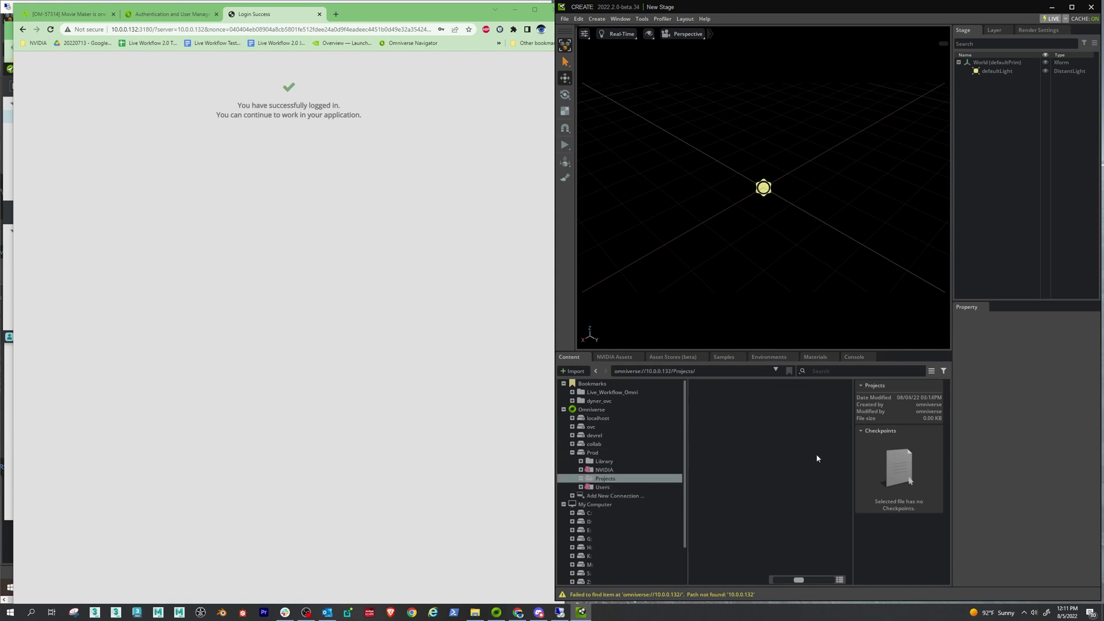
{"action": "left_click", "coordinate": [516, 11]}
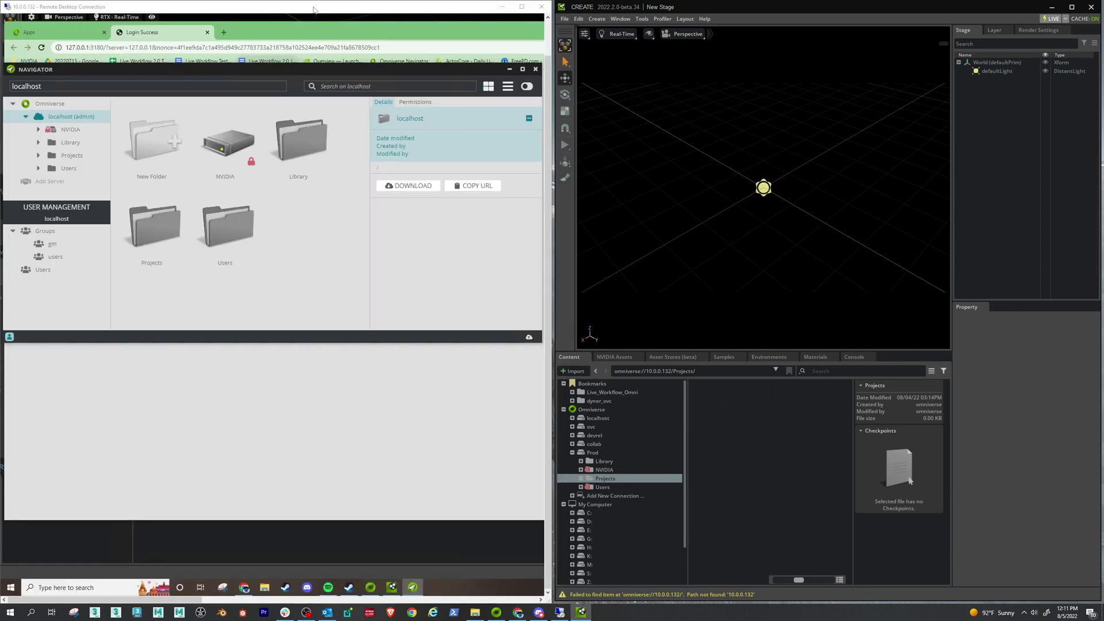
- Create new_file.usd in the Prod server's Projects folder
{"action": "left_click", "coordinate": [377, 548]}
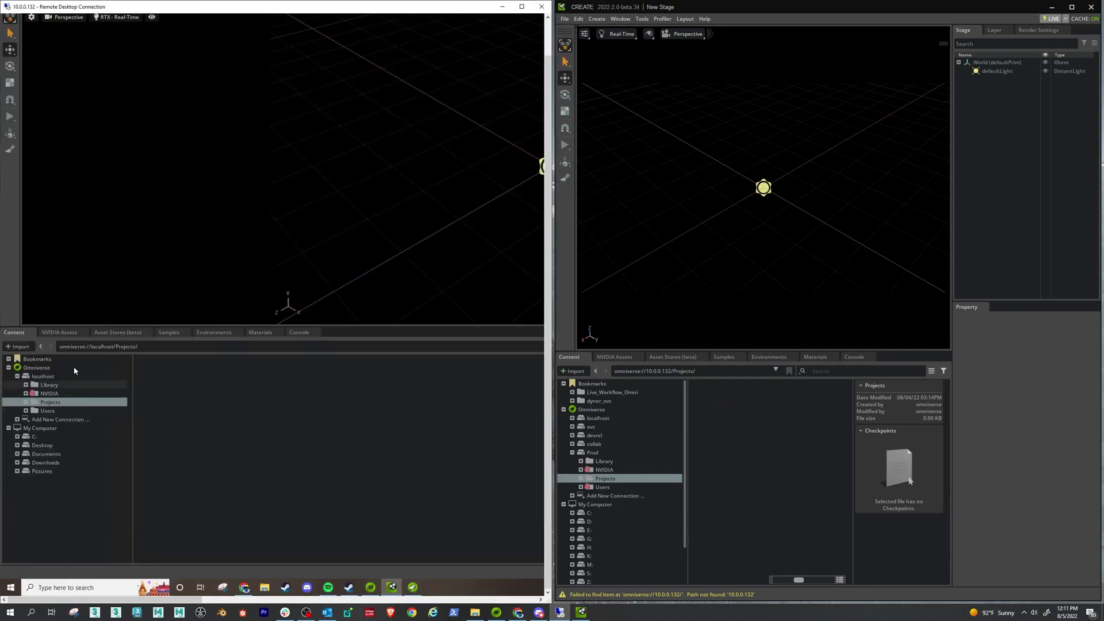
{"action": "double_click", "coordinate": [655, 371]}
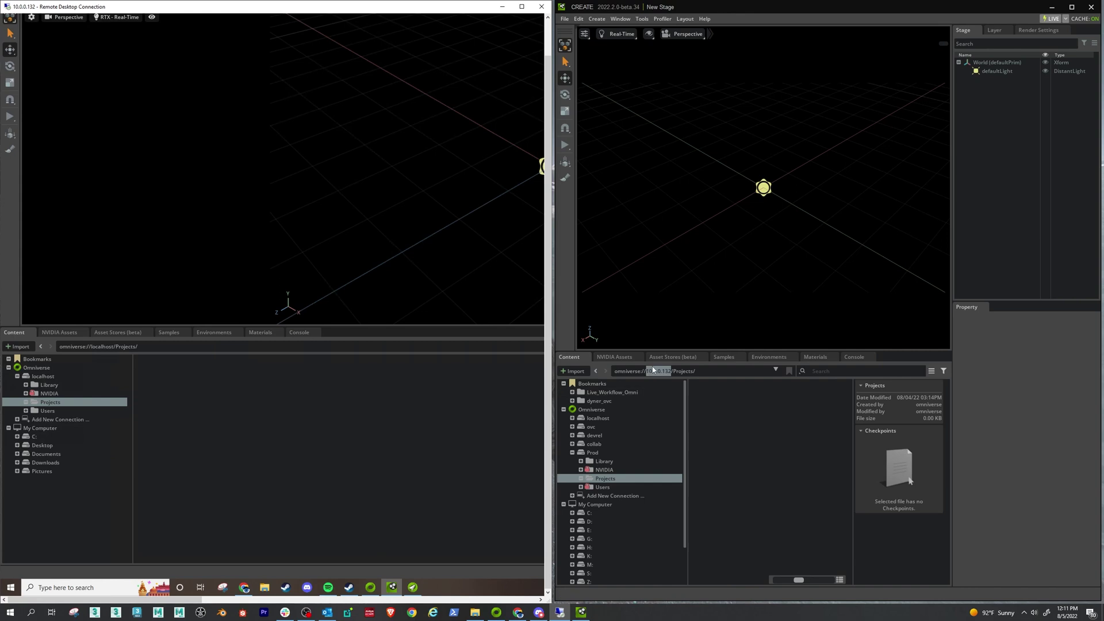
{"action": "right_click", "coordinate": [709, 397]}
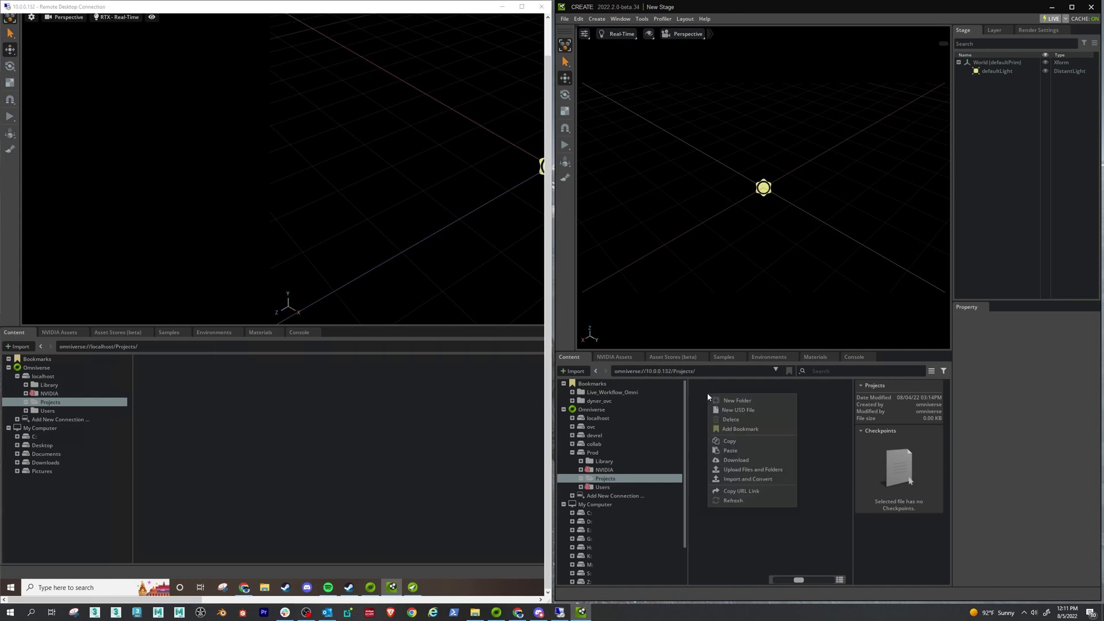
{"action": "left_click", "coordinate": [746, 410]}
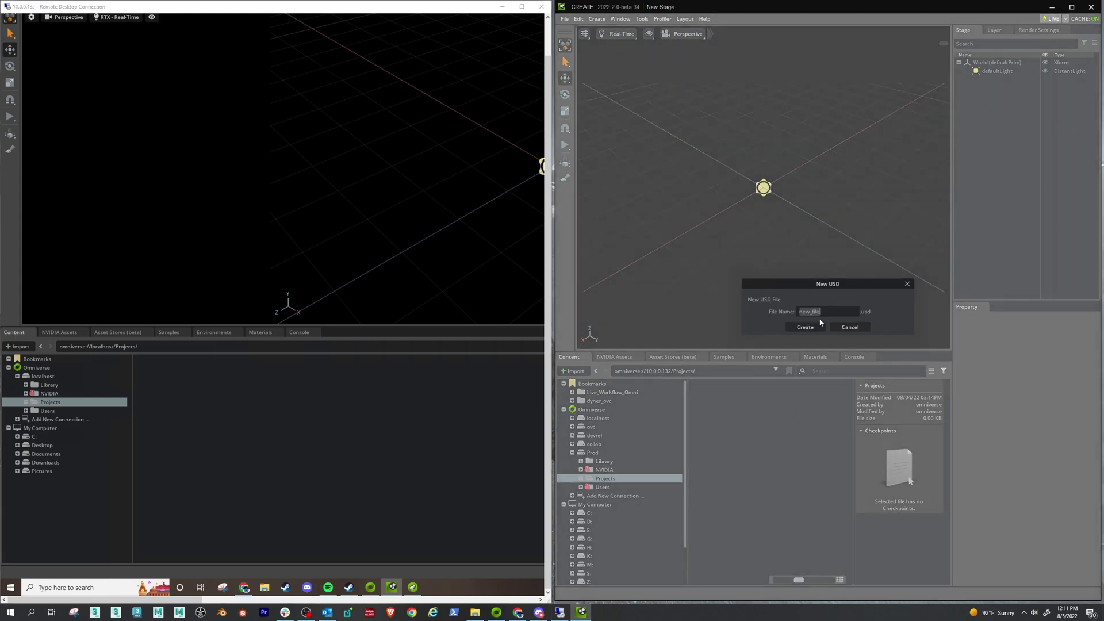
{"action": "left_click", "coordinate": [803, 328]}
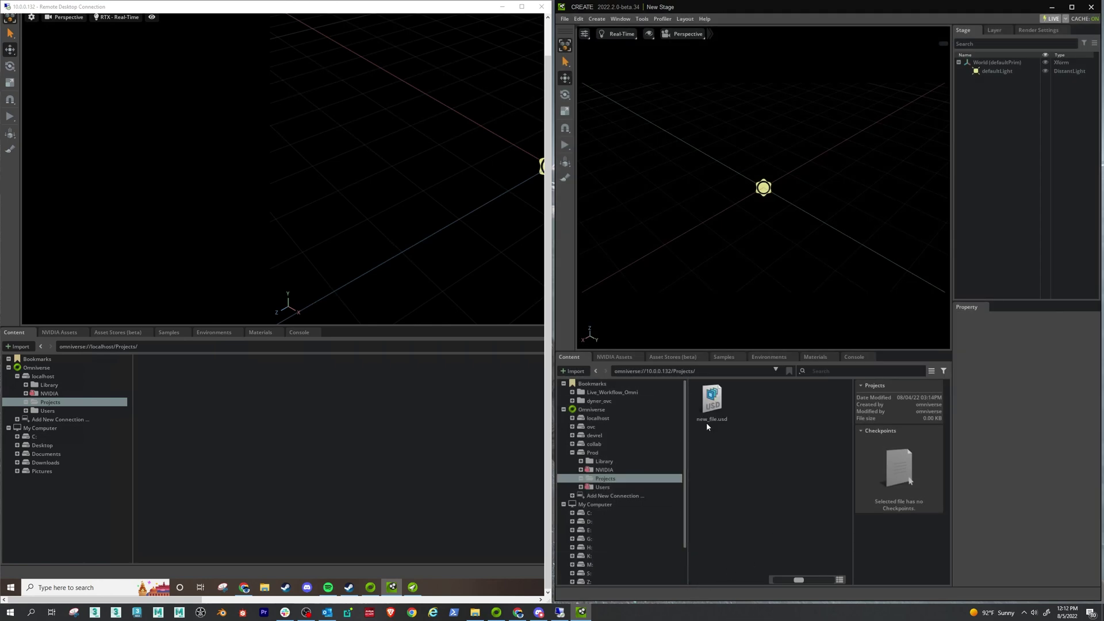
- In the remote localhost Projects folder, create new_file2.usd
{"action": "left_click", "coordinate": [46, 384]}
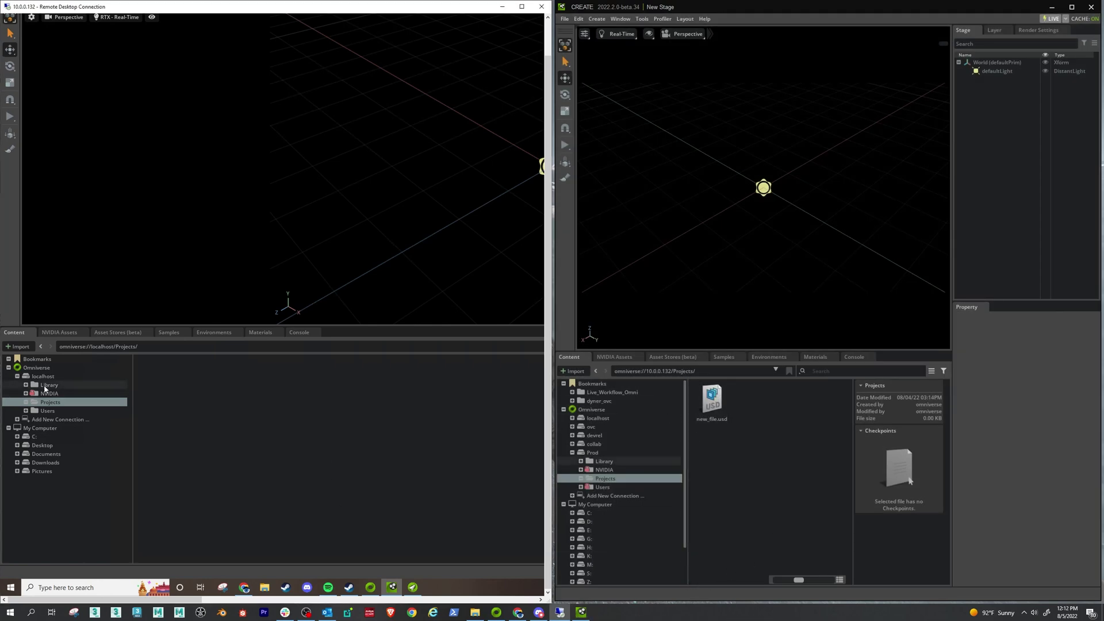
{"action": "left_click", "coordinate": [50, 403]}
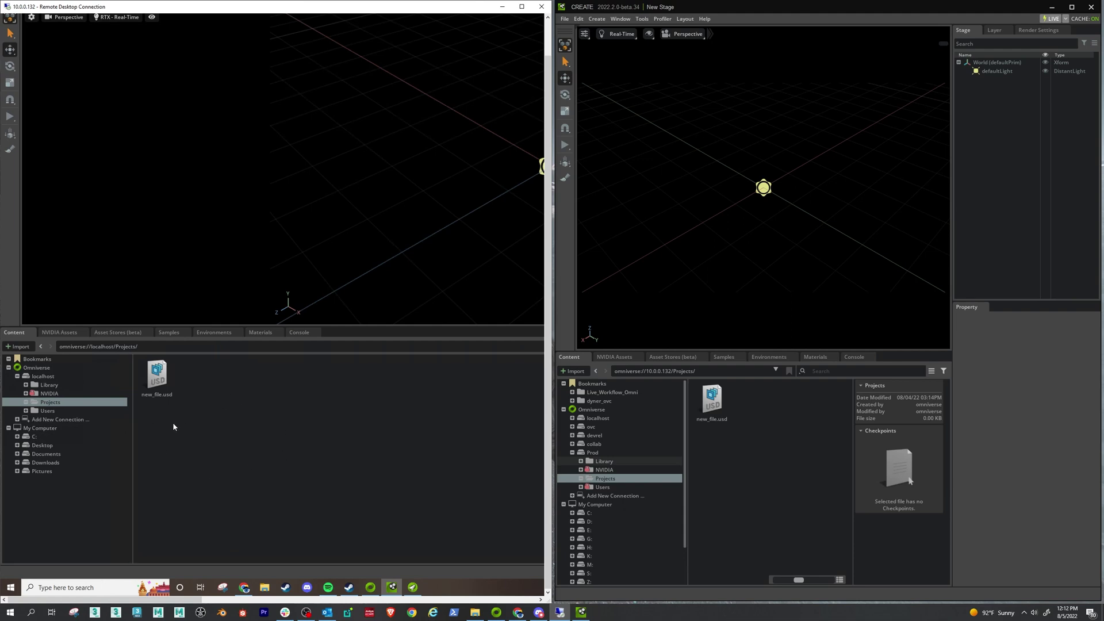
{"action": "right_click", "coordinate": [207, 379]}
{"action": "left_click", "coordinate": [250, 393]}
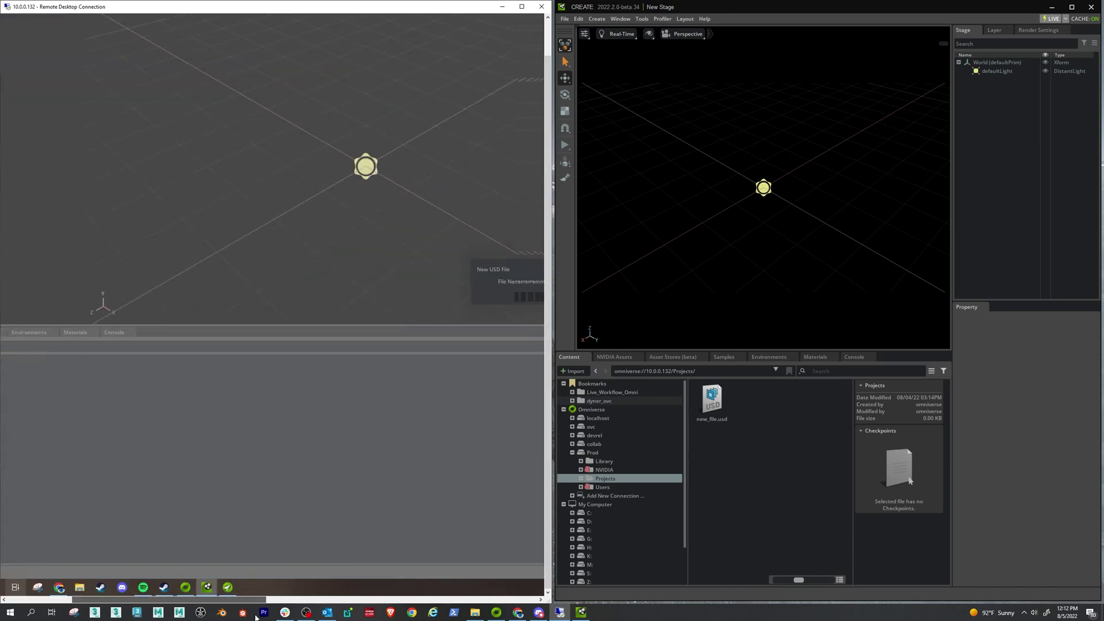
{"action": "key", "text": "End"}
{"action": "type", "text": "2"}
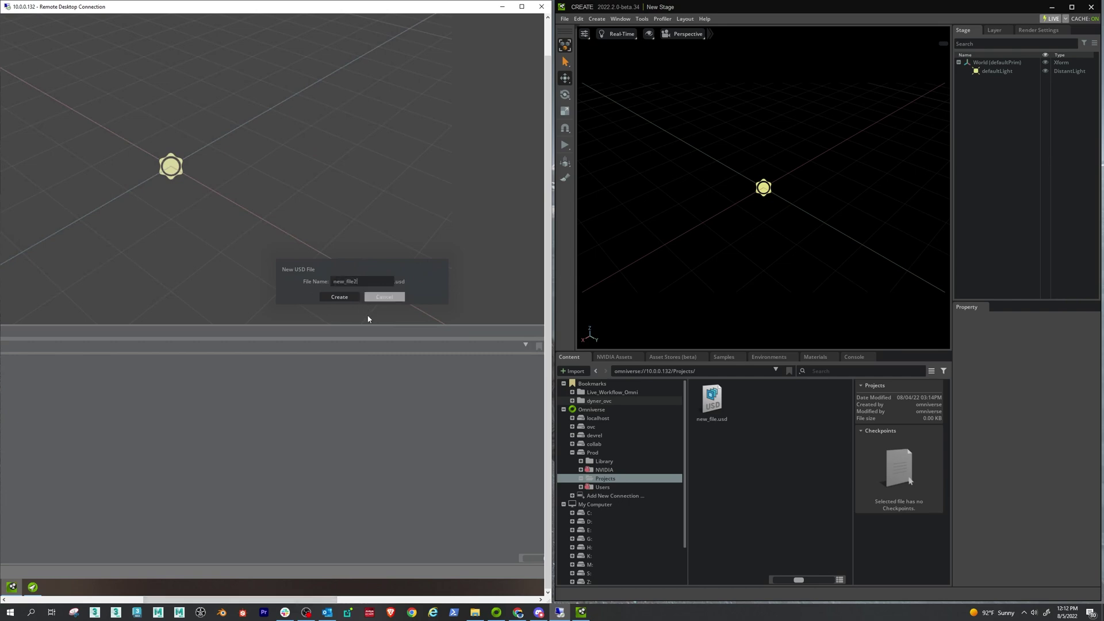
{"action": "left_click", "coordinate": [339, 297]}
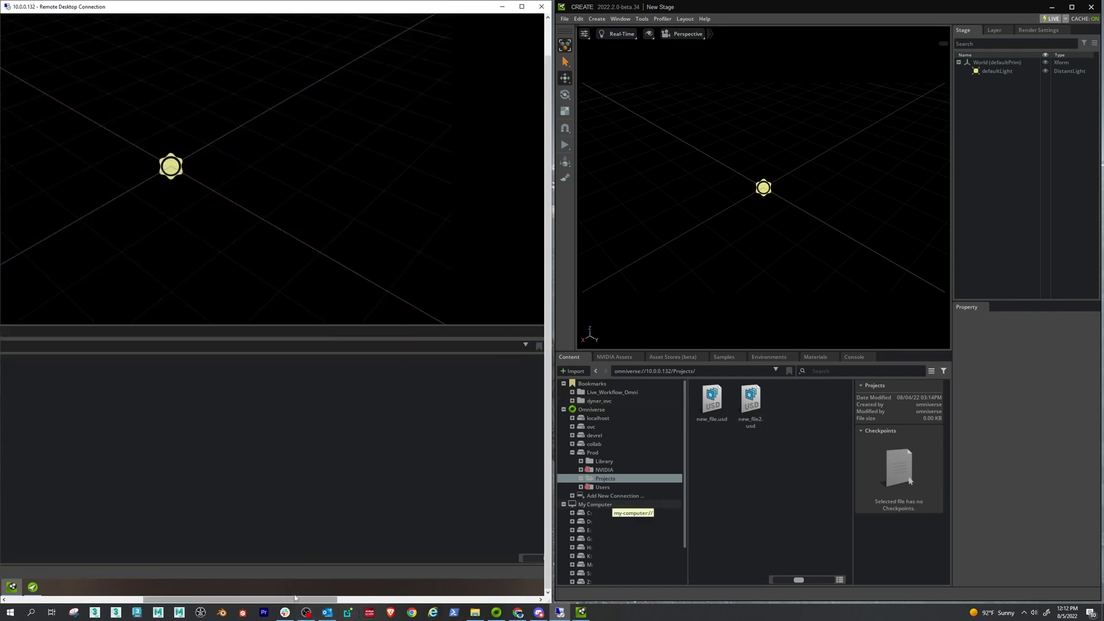
{"action": "left_click_drag", "start_coordinate": [227, 600], "coordinate": [198, 600]}
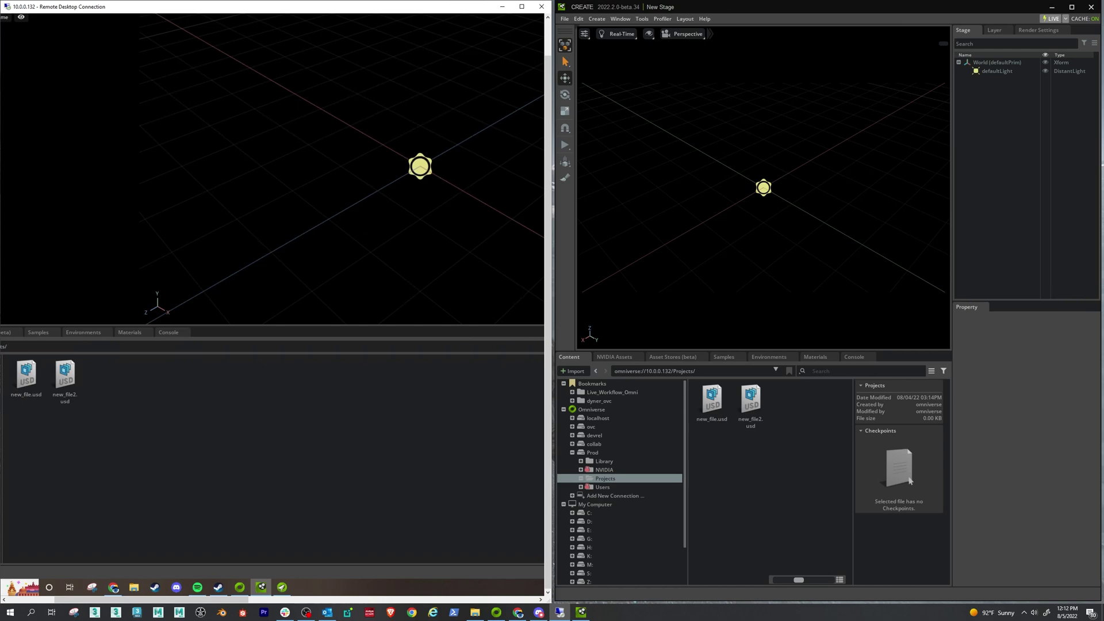
{"action": "left_click_drag", "start_coordinate": [243, 600], "coordinate": [195, 600]}
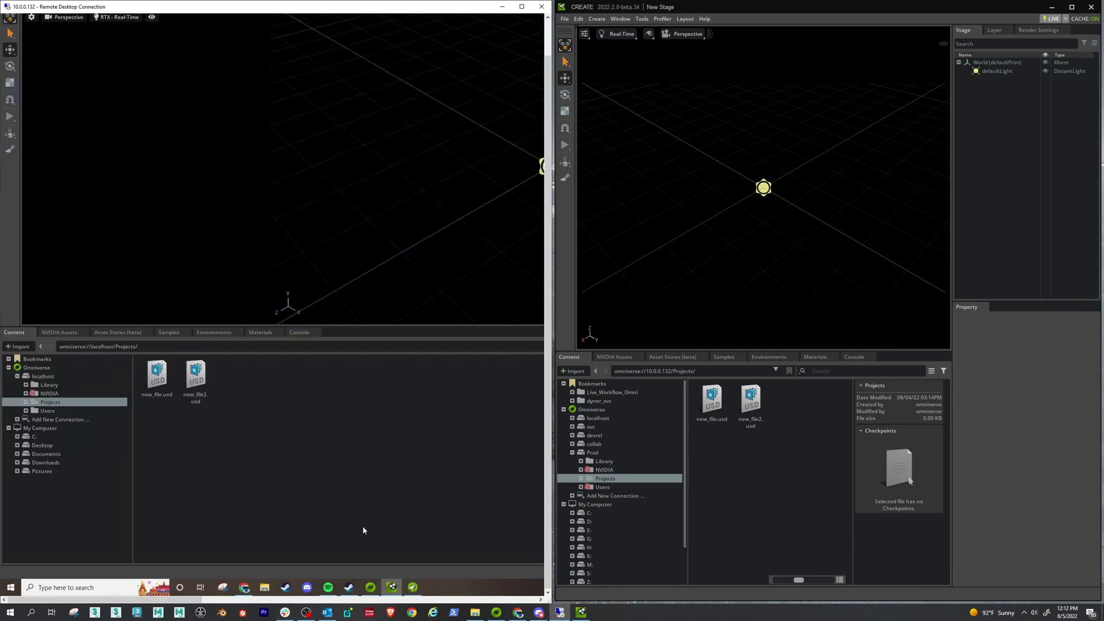
- Add the user account to the Projects folder's permissions with write access
{"action": "left_click", "coordinate": [413, 587]}
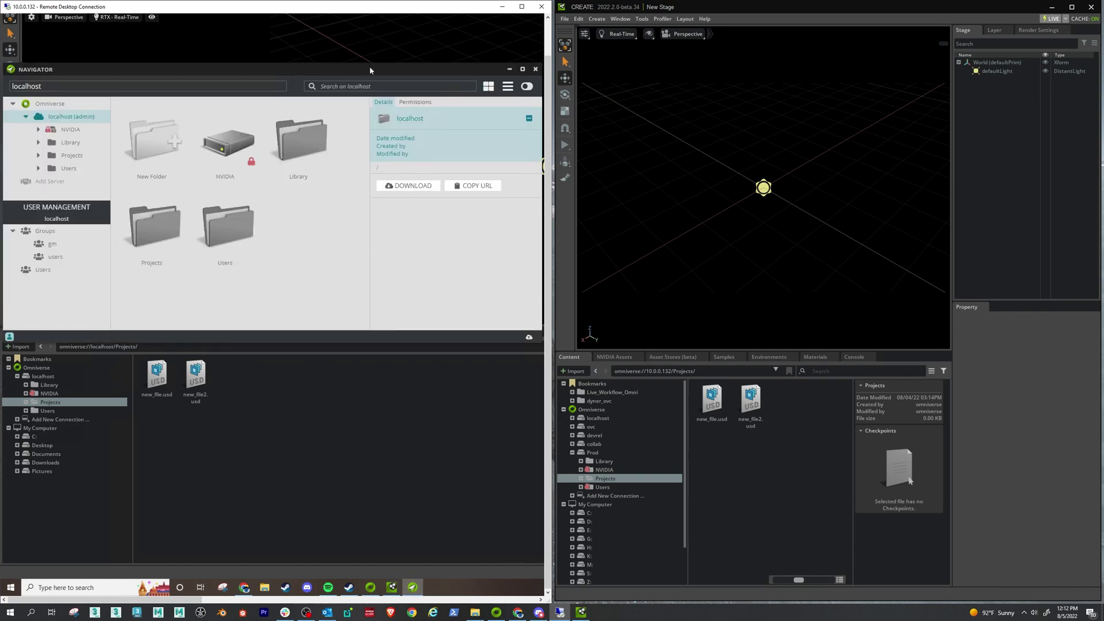
{"action": "mouse_move", "coordinate": [369, 66]}
{"action": "left_mouse_down"}
{"action": "mouse_move", "coordinate": [394, 67]}
{"action": "mouse_move", "coordinate": [381, 72]}
{"action": "left_mouse_up"}
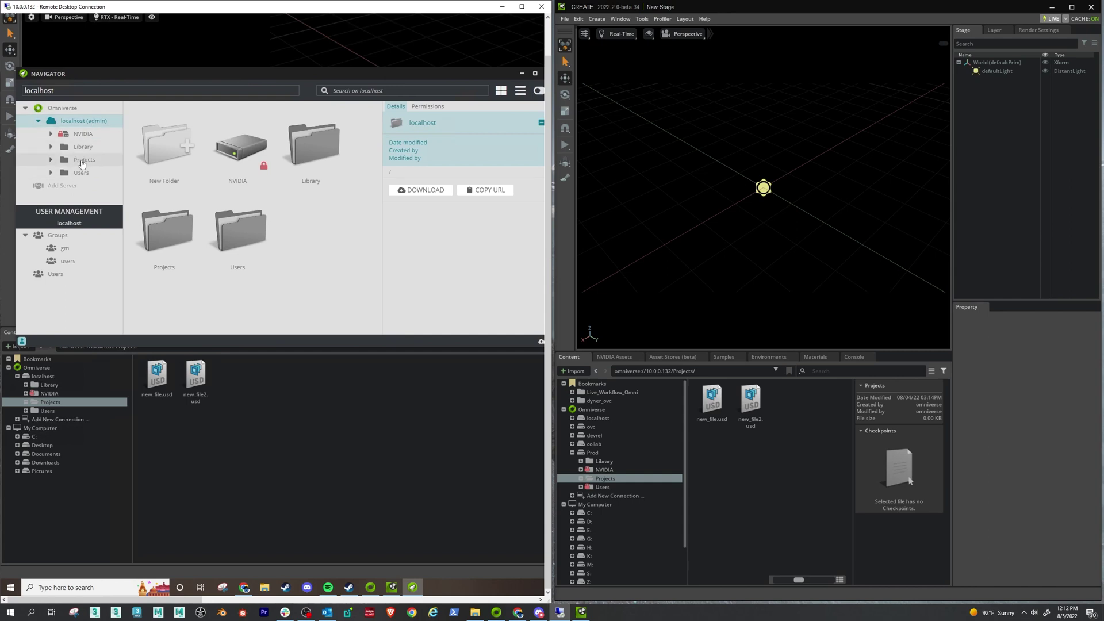
{"action": "left_click", "coordinate": [82, 162]}
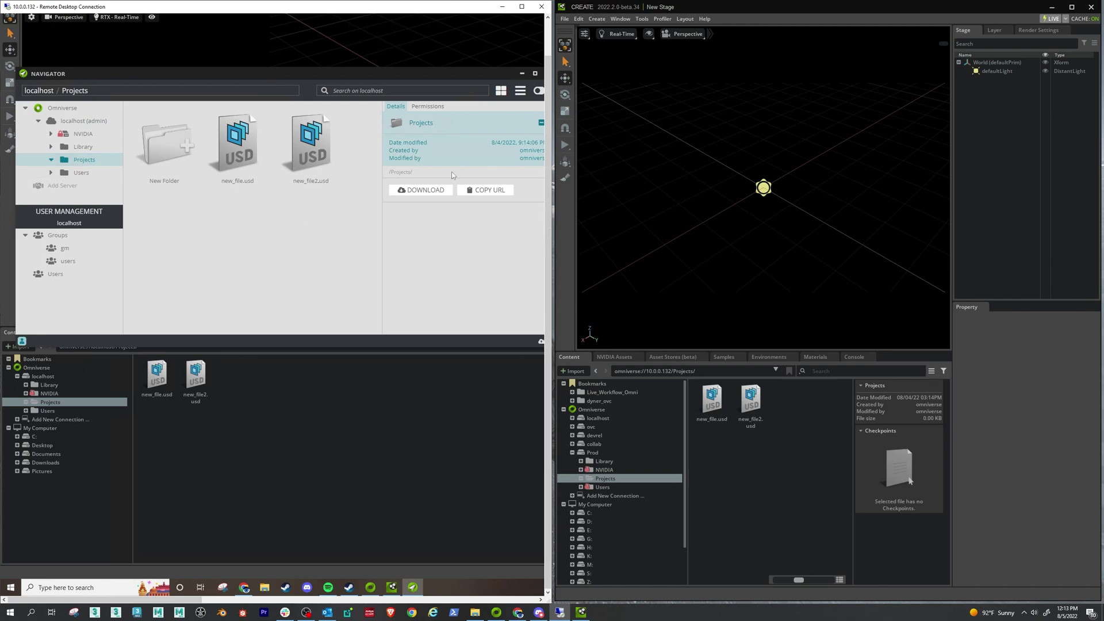
{"action": "left_click", "coordinate": [429, 106]}
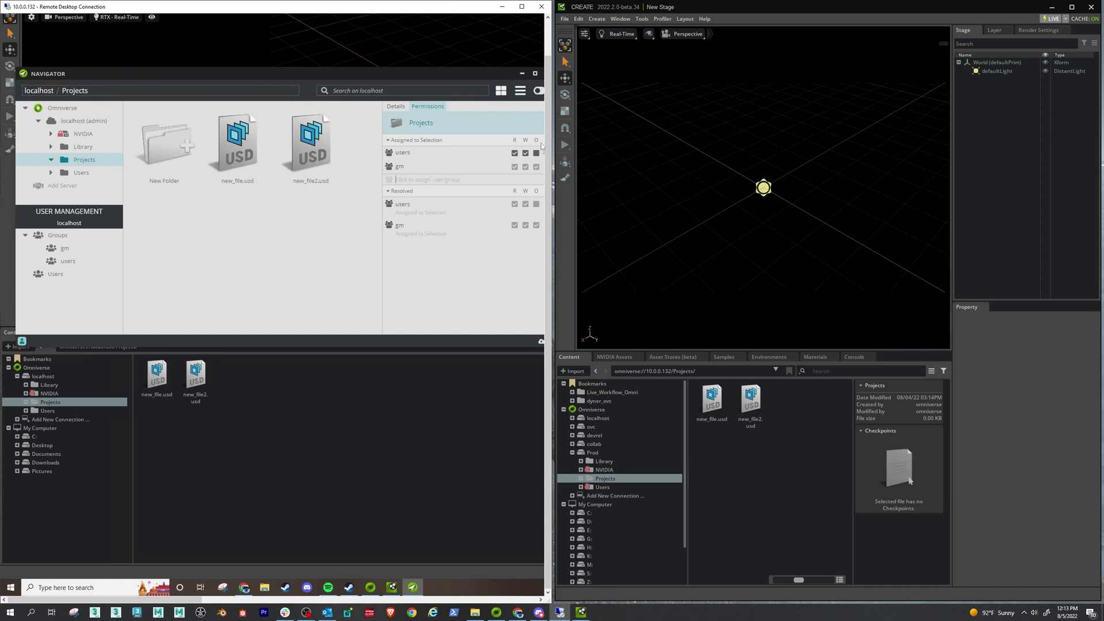
{"action": "type", "text": "omni"}
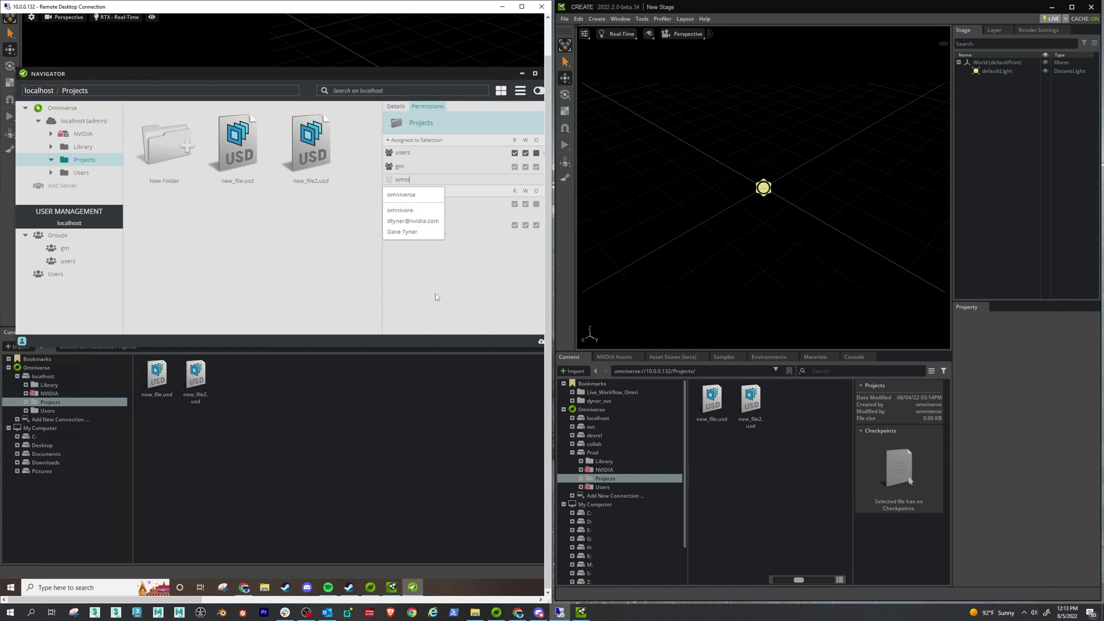
{"action": "type", "text": "vore"}
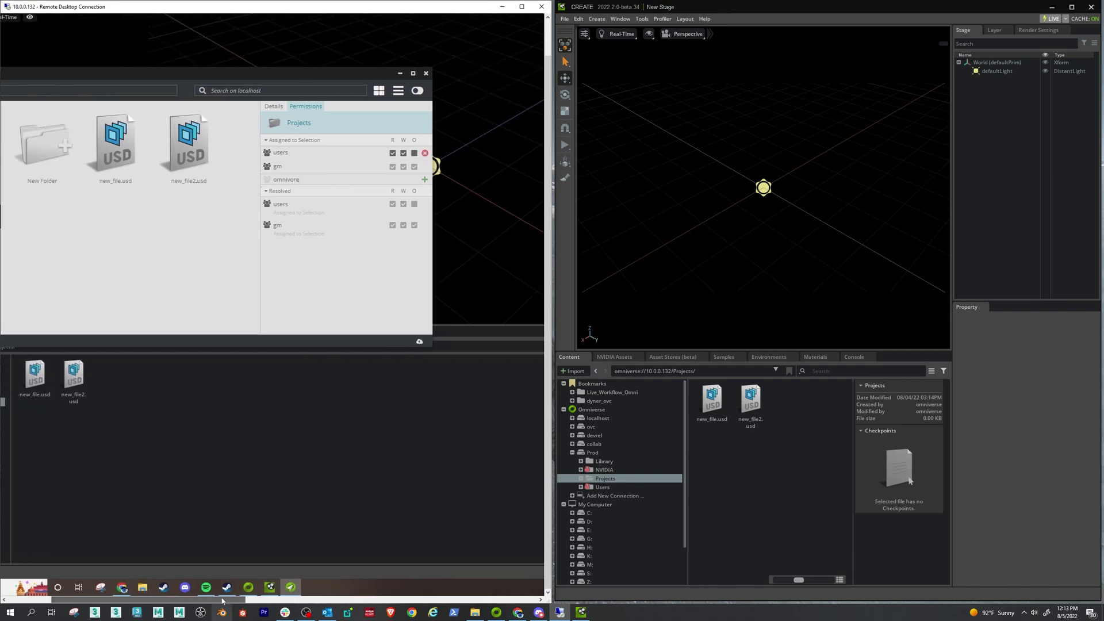
{"action": "left_click", "coordinate": [425, 179]}
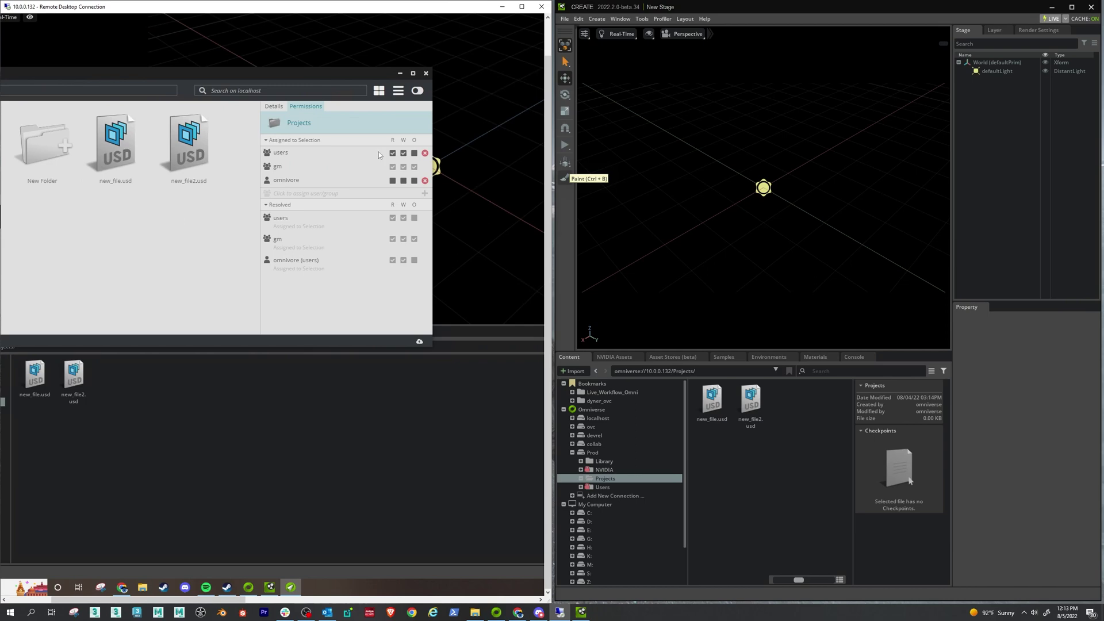
{"action": "left_click", "coordinate": [404, 181]}
{"action": "left_click_drag", "start_coordinate": [200, 68], "coordinate": [309, 56]}
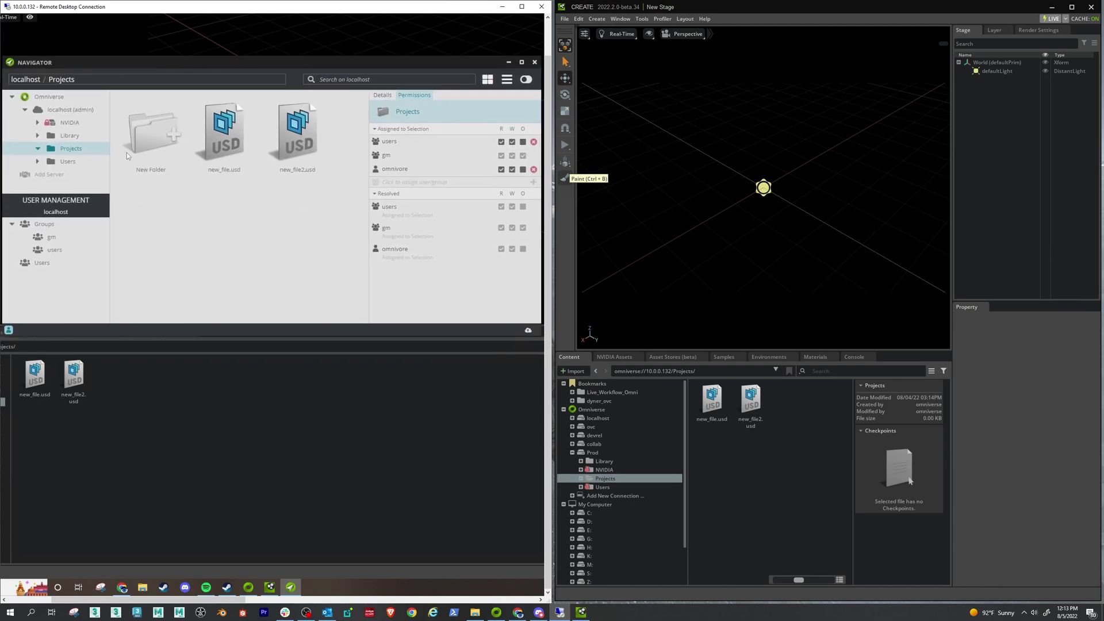
- Review the server's Users list and the new user's profile, then minimize Navigator
{"action": "left_click", "coordinate": [39, 264]}
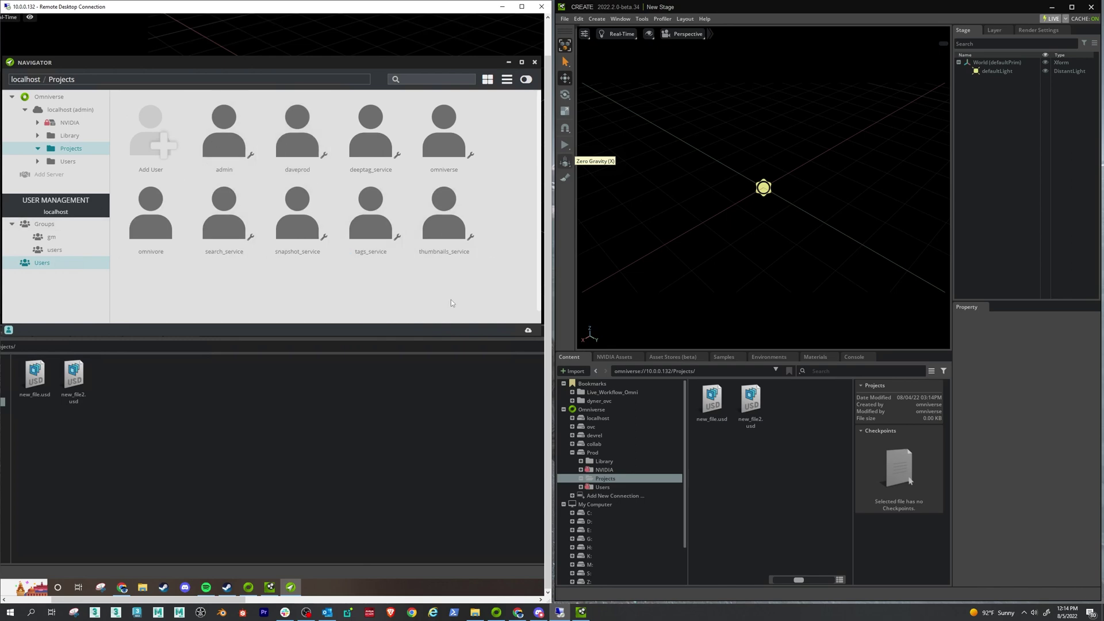
{"action": "left_click", "coordinate": [148, 214]}
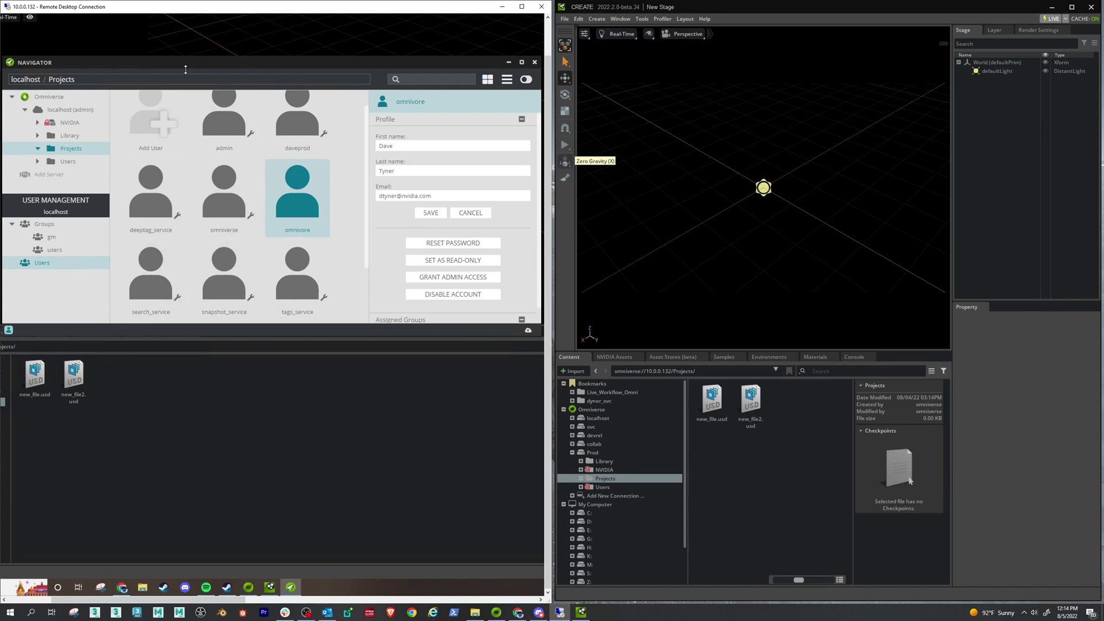
{"action": "left_click", "coordinate": [508, 63]}
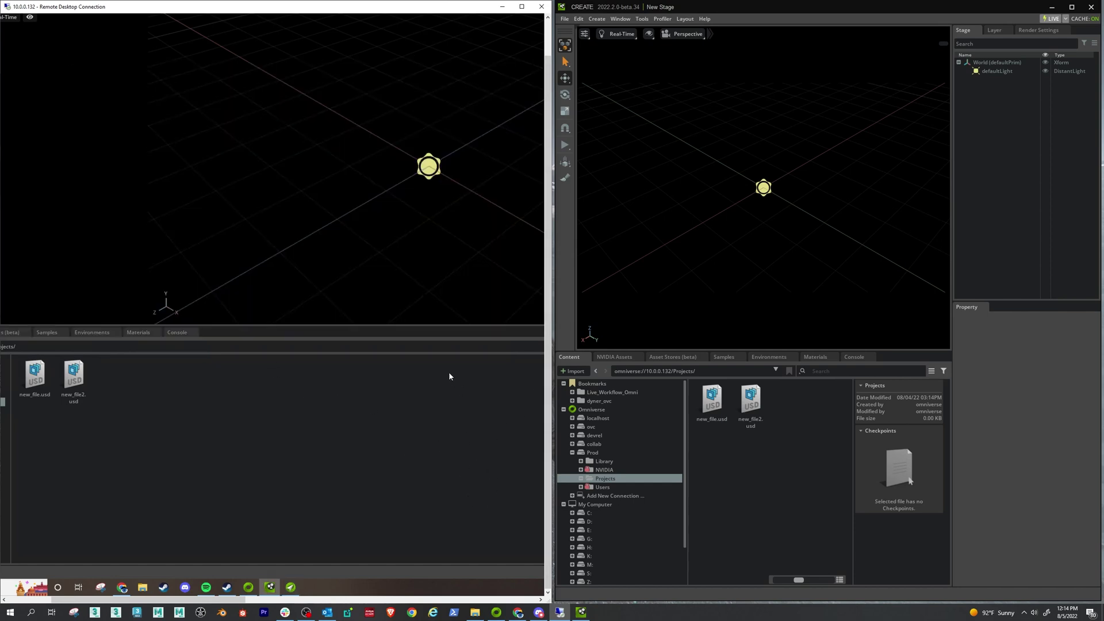
{"action": "left_click", "coordinate": [306, 611]}
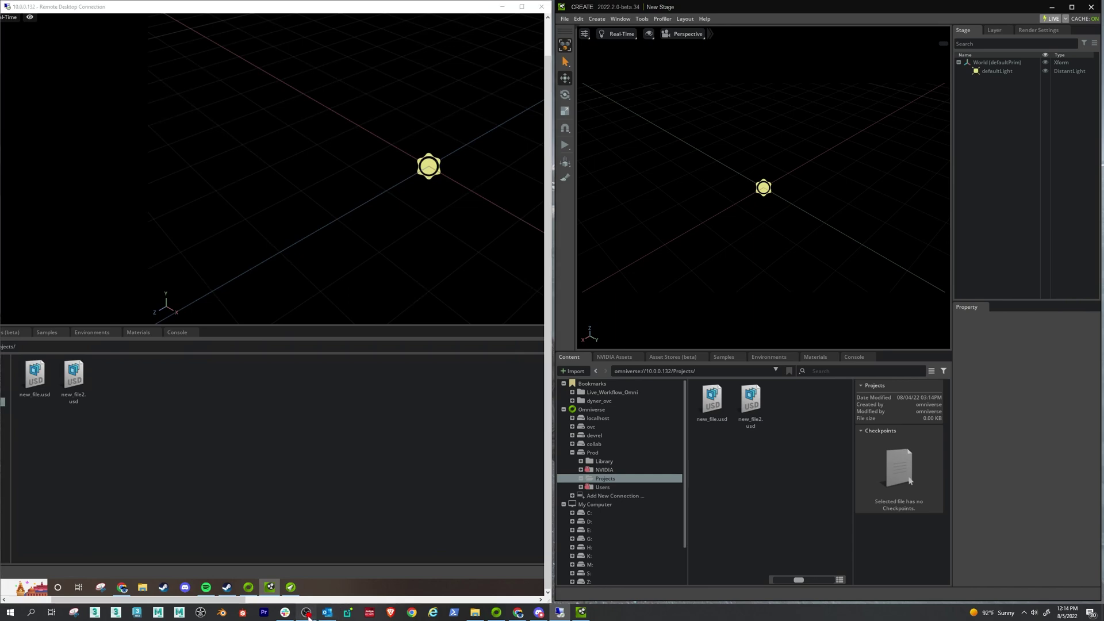